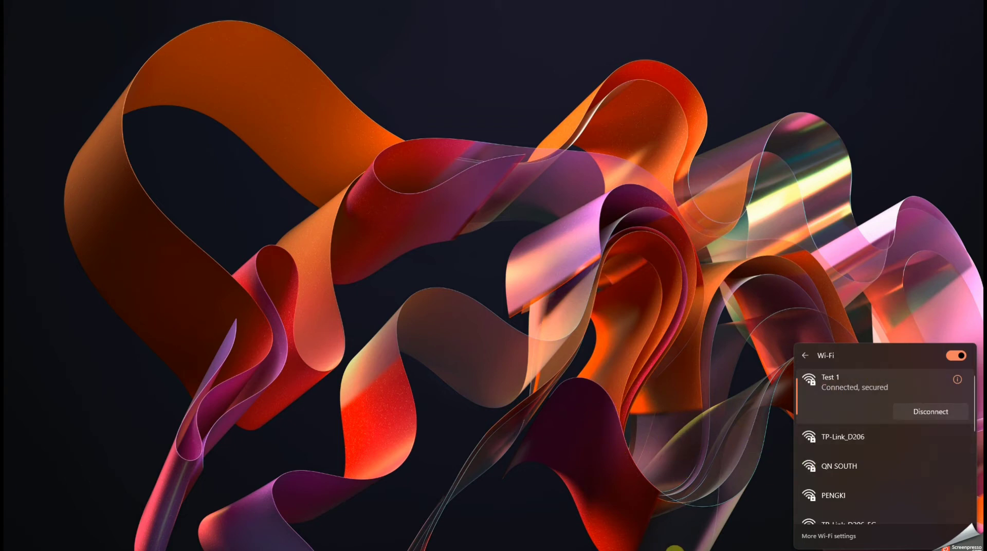
Open Firefox and load the router's login page at 192.168.0.1
left_click(354, 535)
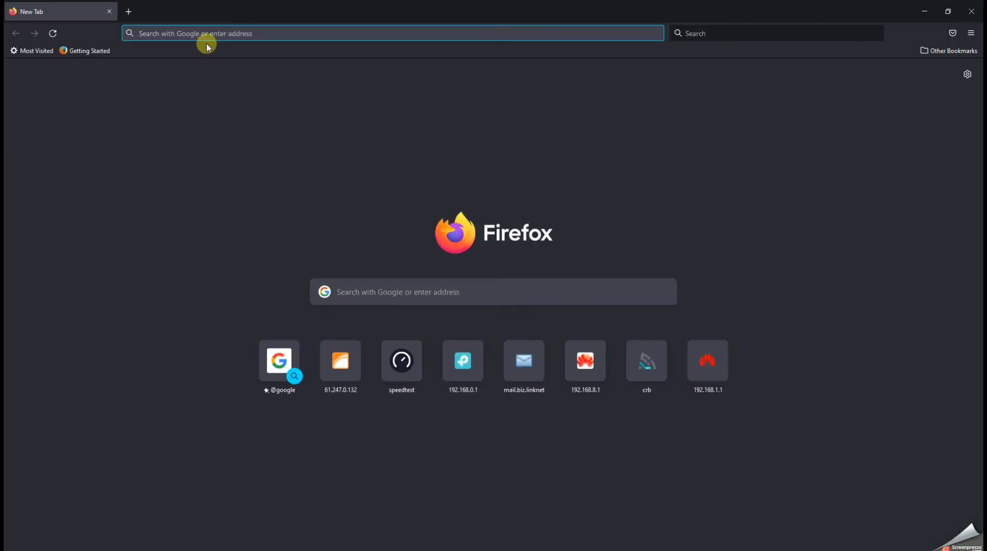
left_click(210, 35)
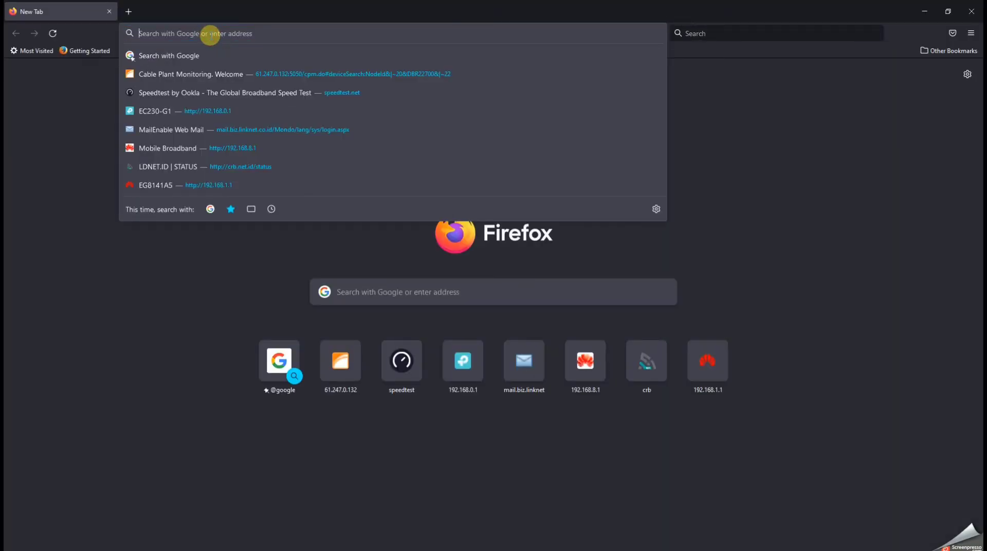
type("192.168.0.1")
key("Return")
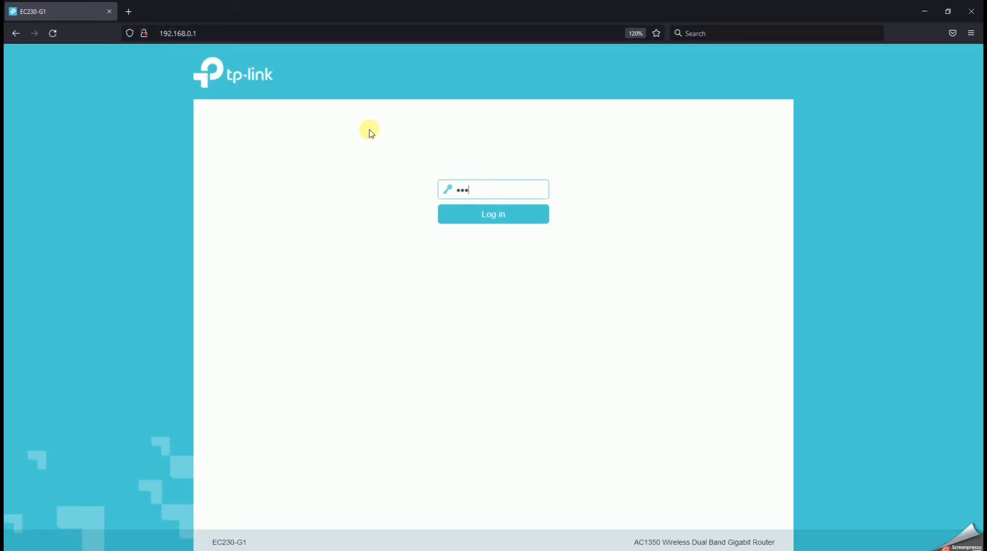
Log in to the router with its login password without saving it in the browser, and open the basic wireless settings
key("Return")
left_click(624, 302)
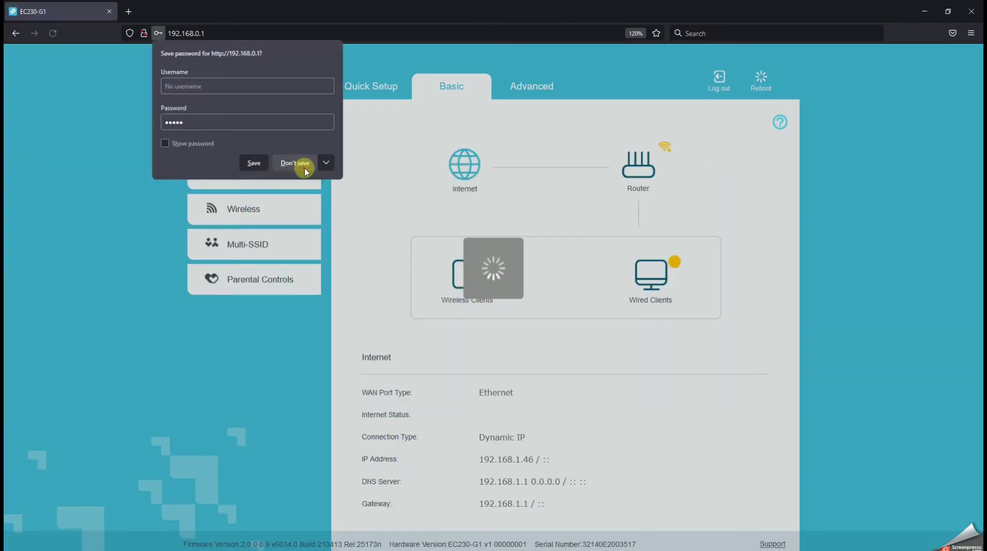
left_click(302, 160)
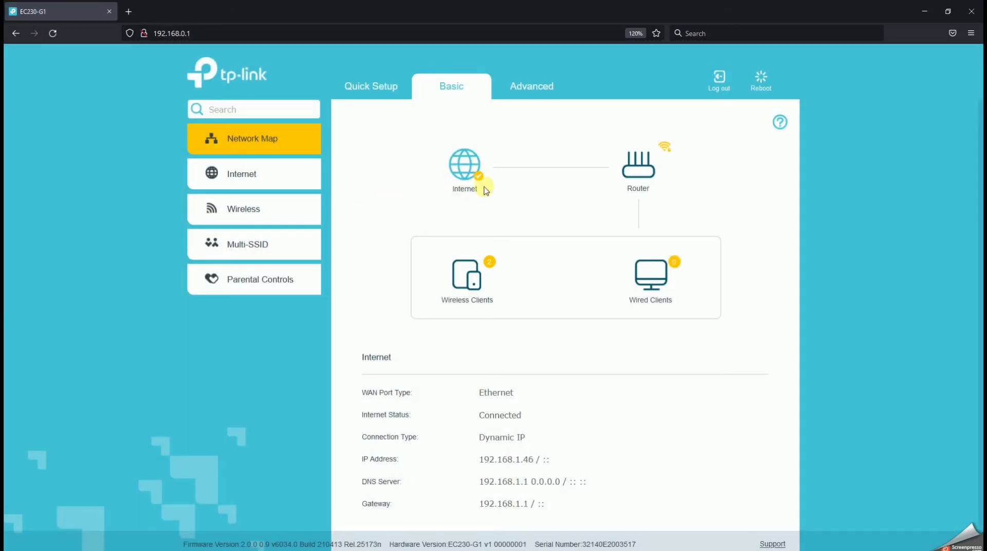
left_click(256, 221)
Test the internet connection with "ping 8.8.8.8 -t" in Command Prompt, closing it and the extra browser tab when finished
left_click(128, 11)
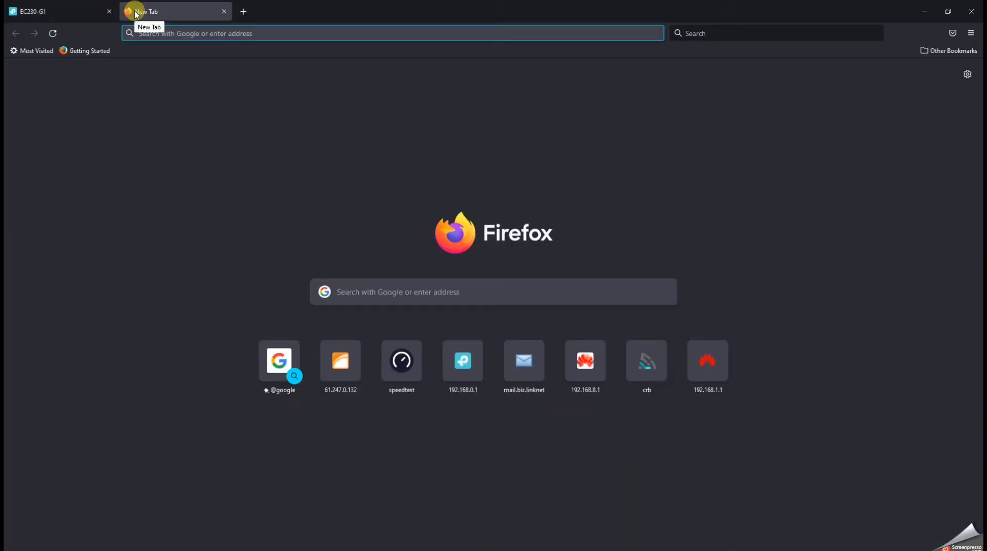
key("super+r")
key("Return")
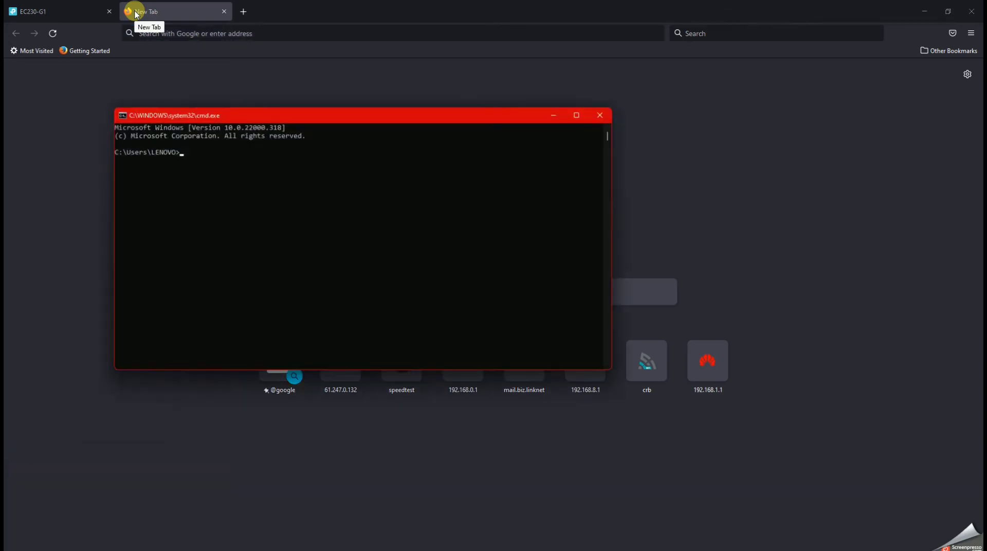
type("ping 8.8.8.8")
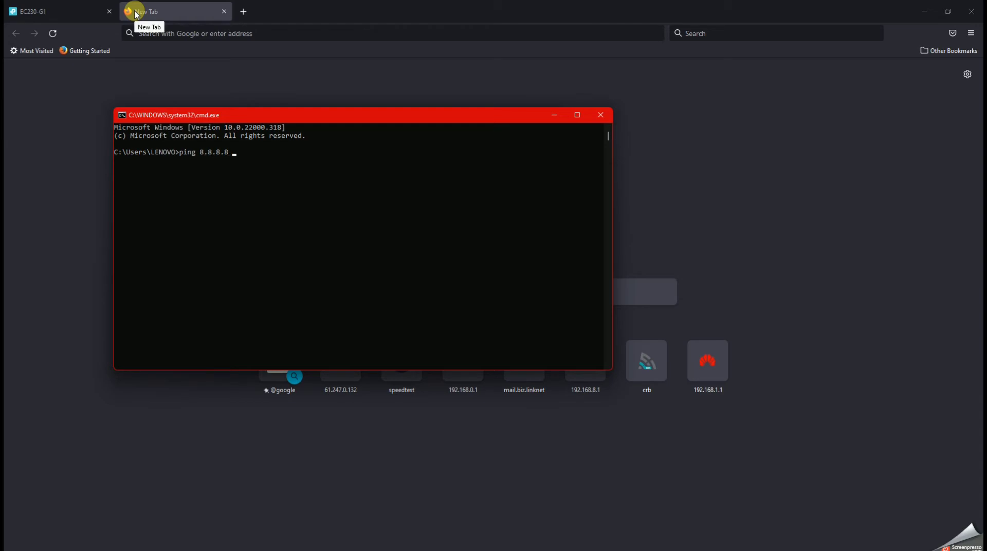
type(" -t")
key("Return")
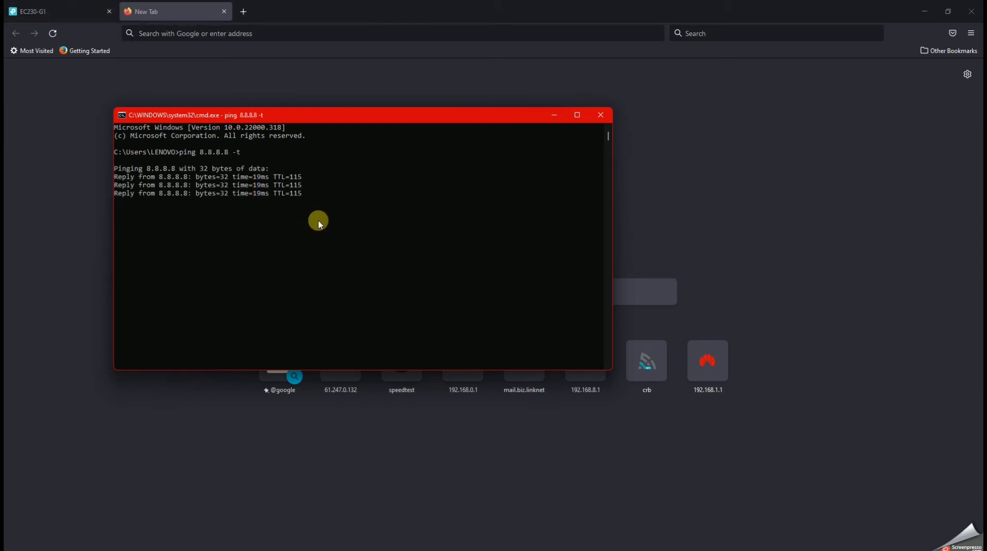
left_click(601, 114)
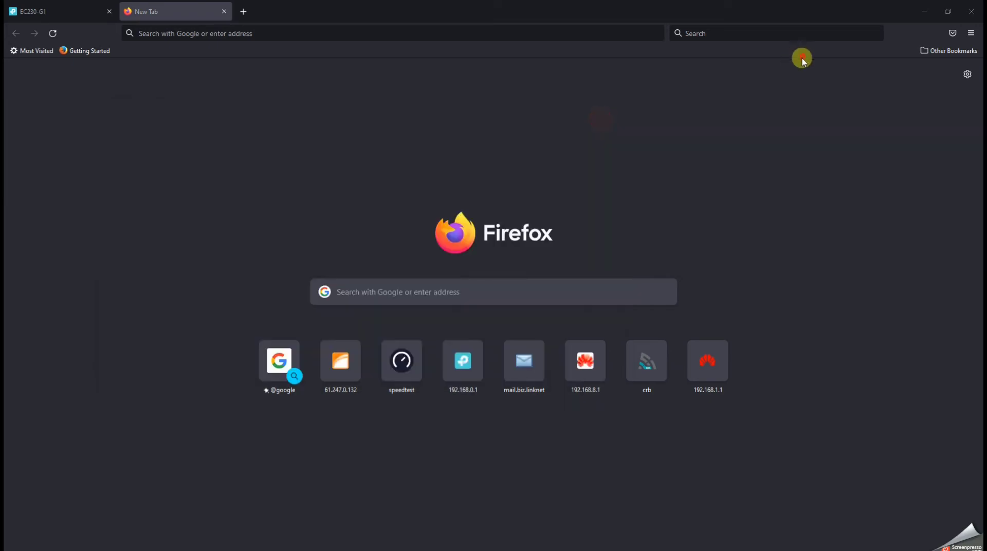
left_click(224, 12)
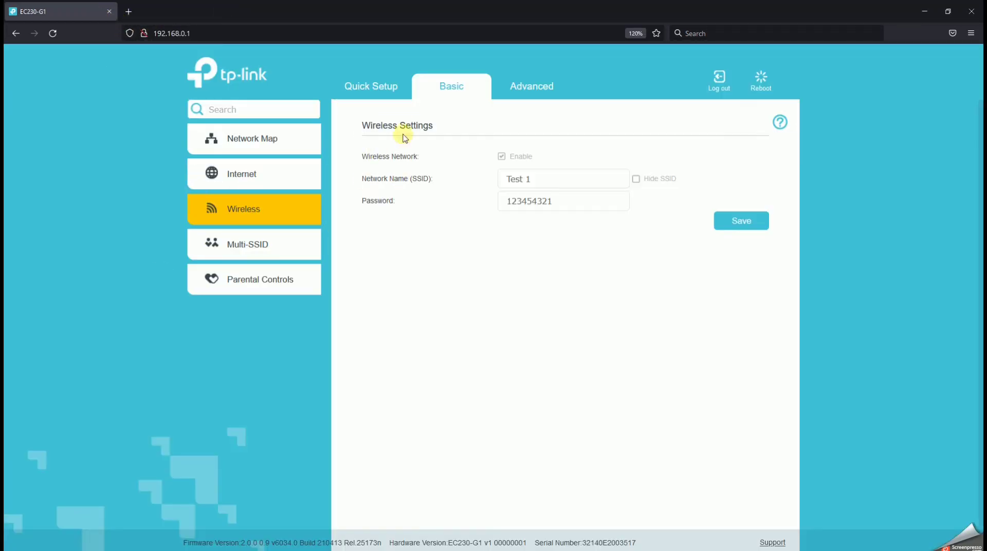
Check the network name in the basic wireless settings, and review the Internet, LAN, Wireless and Performance details on the advanced status page
triple_click(556, 178)
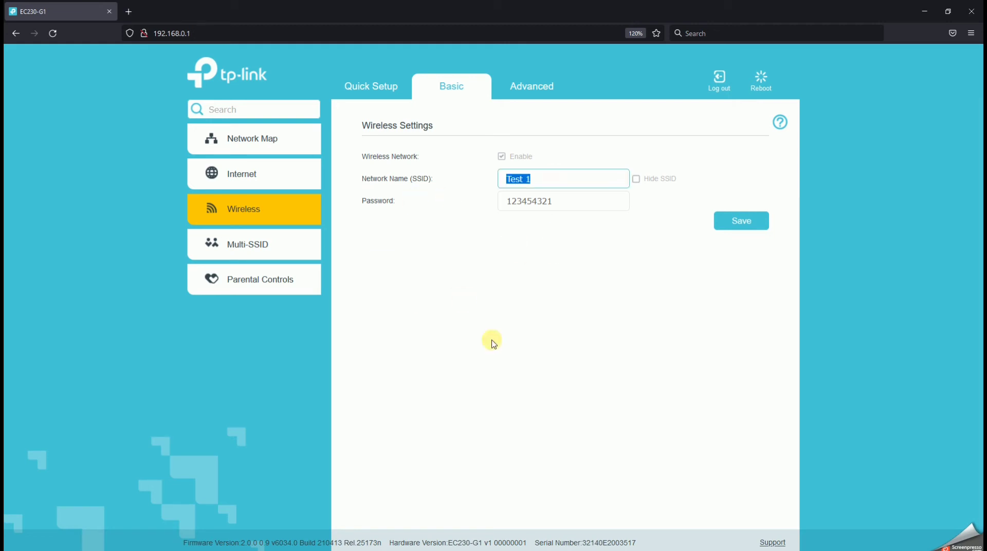
left_click(490, 338)
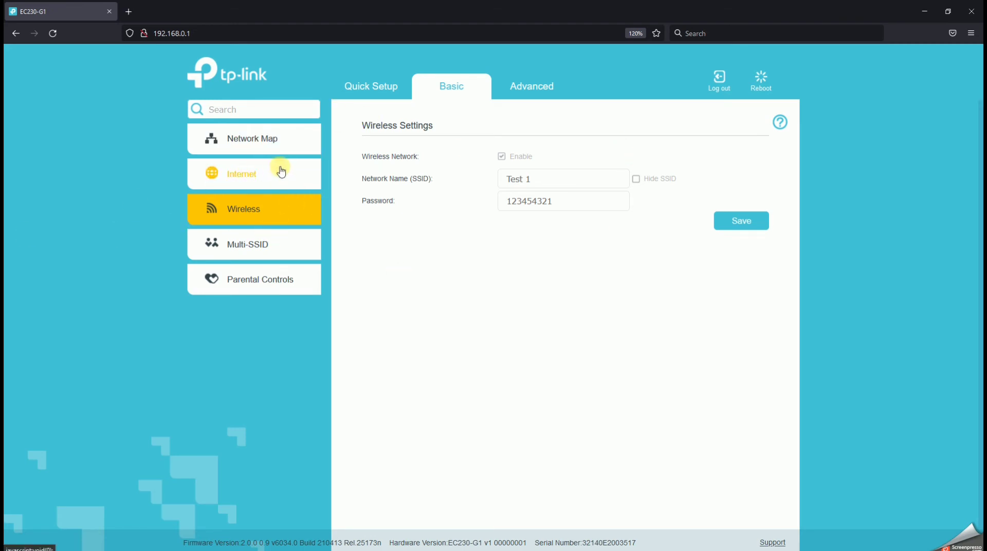
left_click(516, 91)
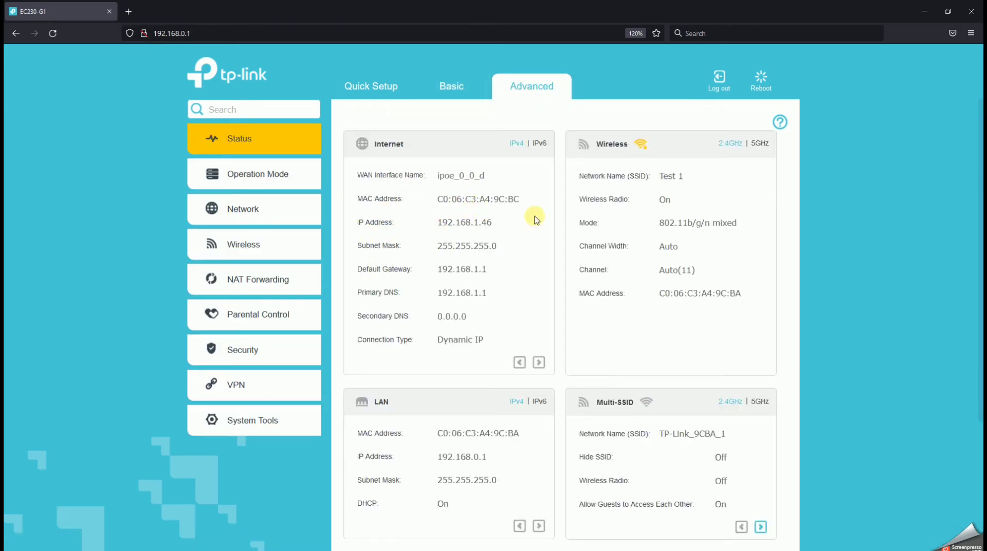
scroll(635, 375, "down", 3)
scroll(633, 379, "up", 3)
scroll(450, 226, "down", 3)
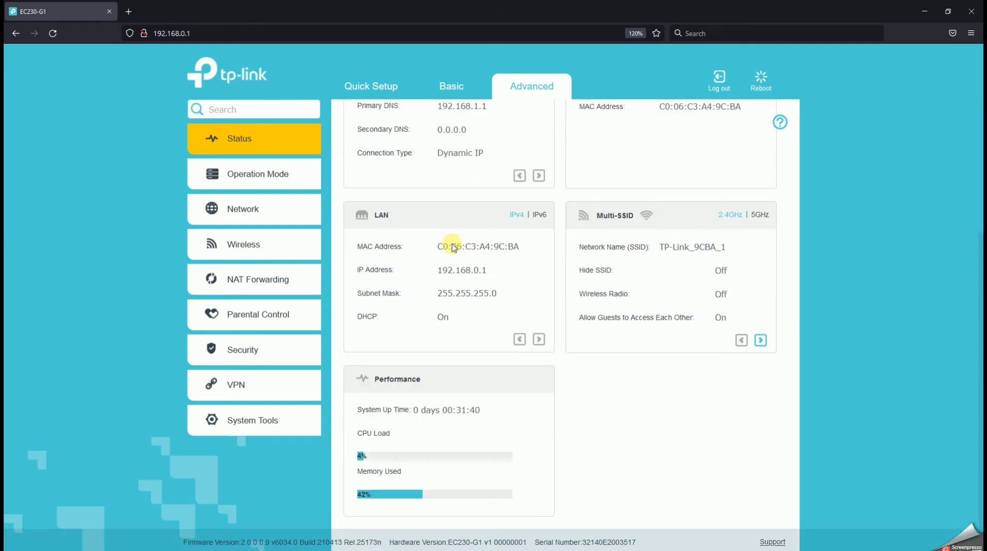
scroll(427, 225, "up", 3)
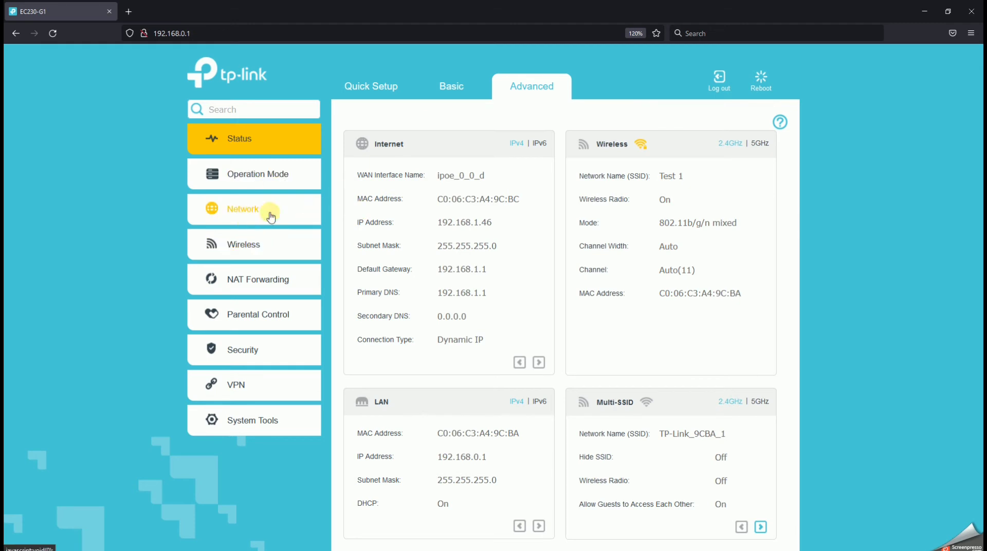
Open the advanced wireless Mesh Settings and make sure EasyMesh is switched on
left_click(236, 252)
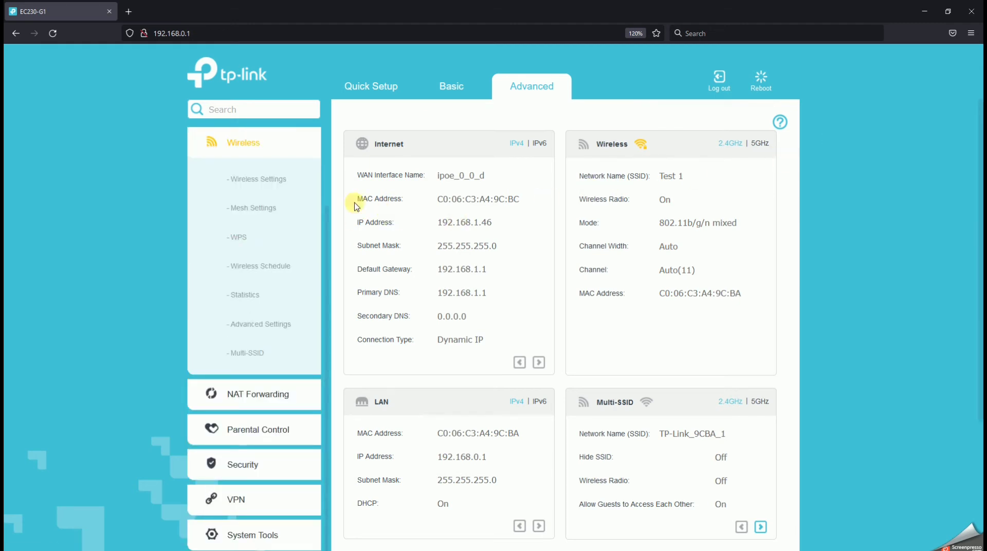
left_click(260, 220)
left_click(491, 157)
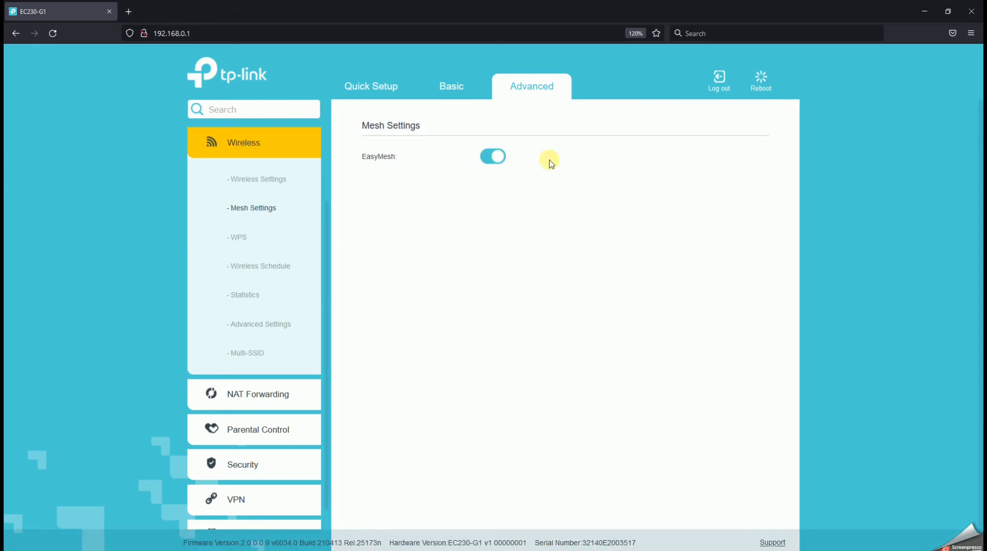
left_click(489, 157)
left_click(515, 229)
Minimize the browser and turn off the computer's Wi-Fi
left_click(922, 19)
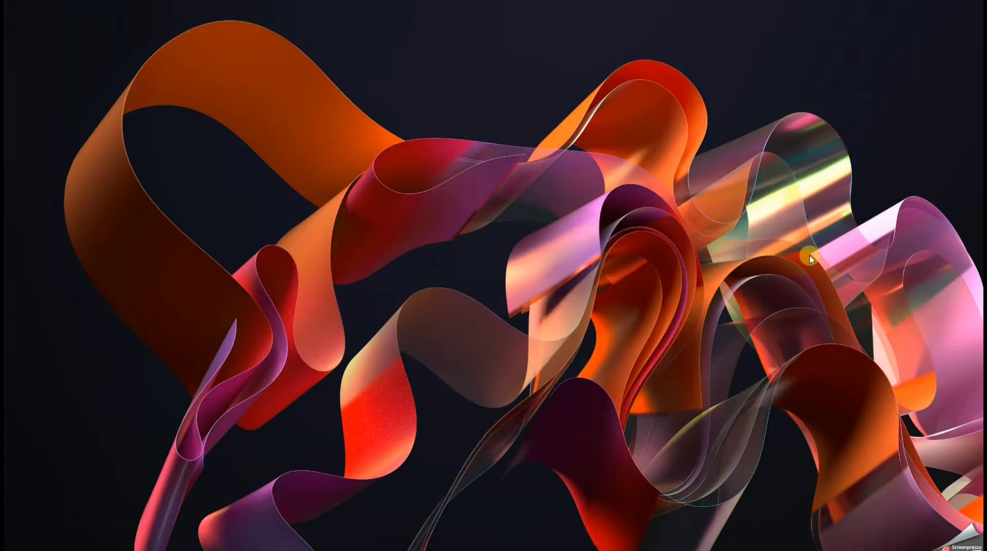
left_click(893, 542)
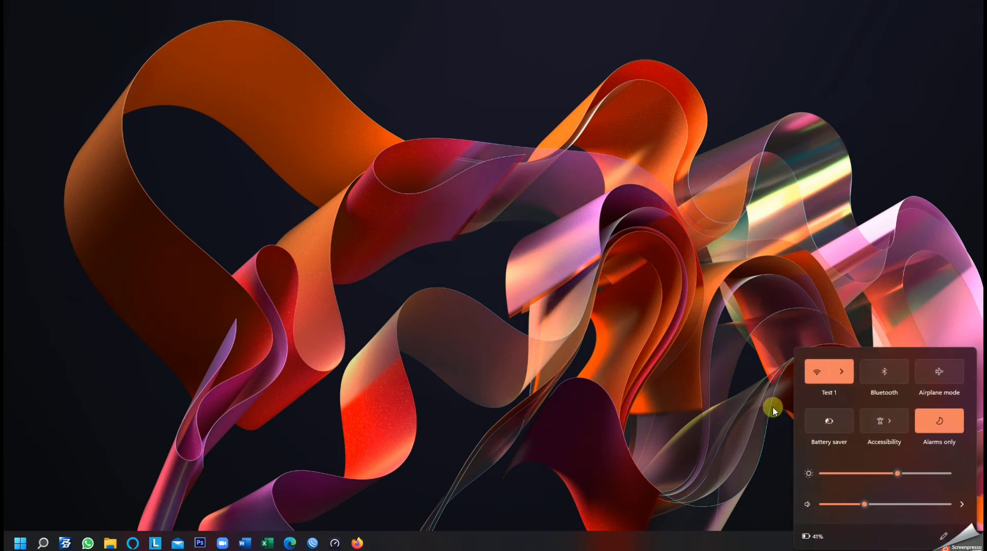
left_click(848, 374)
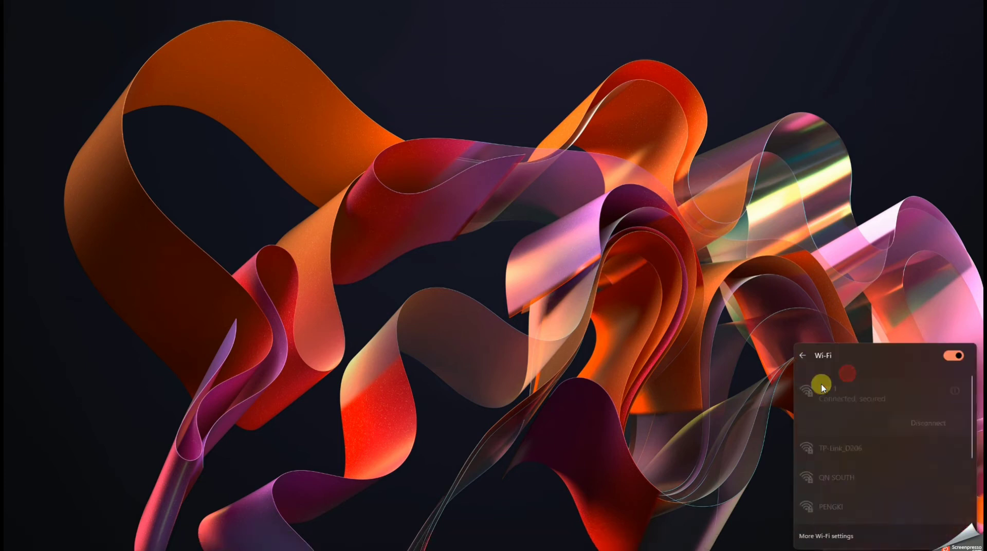
left_click(956, 356)
key("Escape")
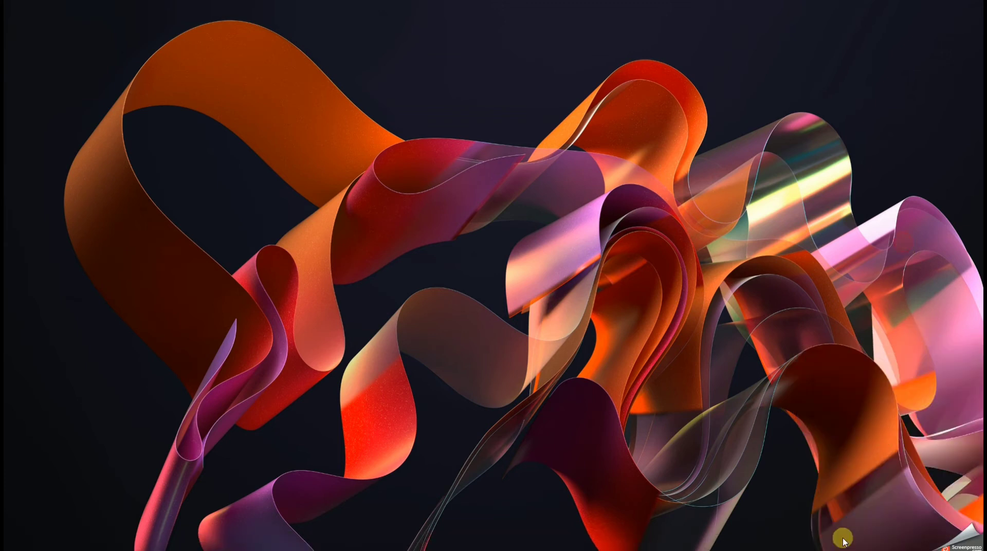
Run ipconfig in Command Prompt to check the Ethernet adapter's IPv4 address and default gateway, and close the window
mouse_move(835, 549)
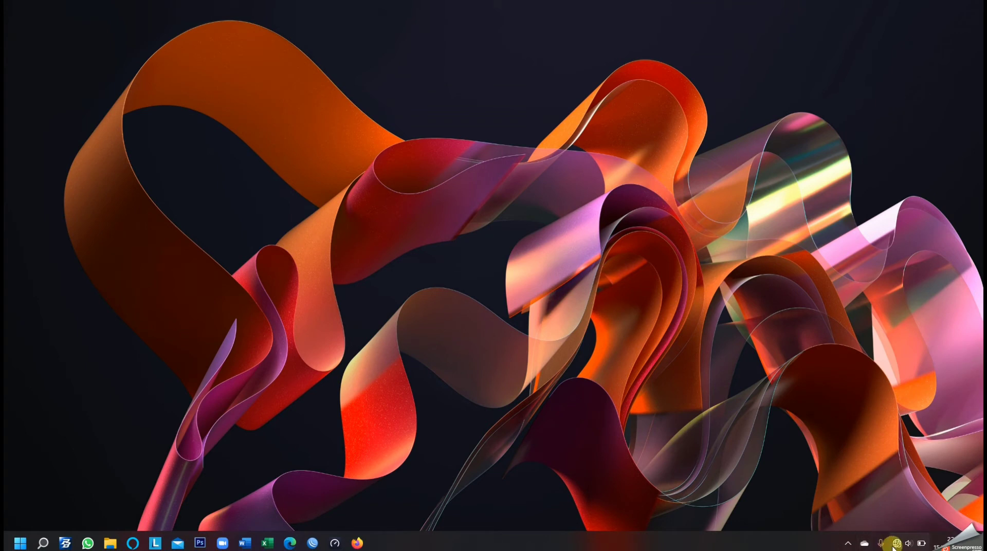
key("super+r")
key("Return")
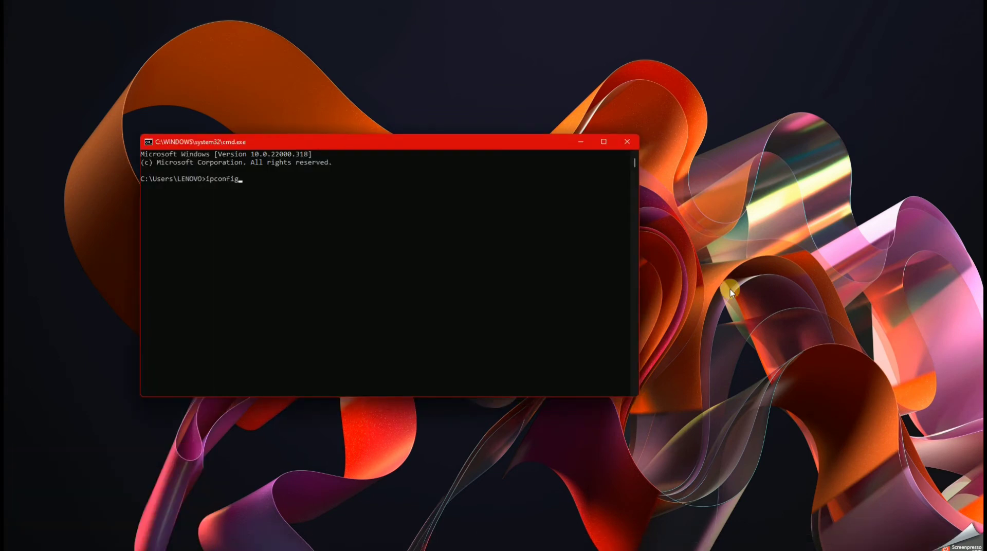
key("Return")
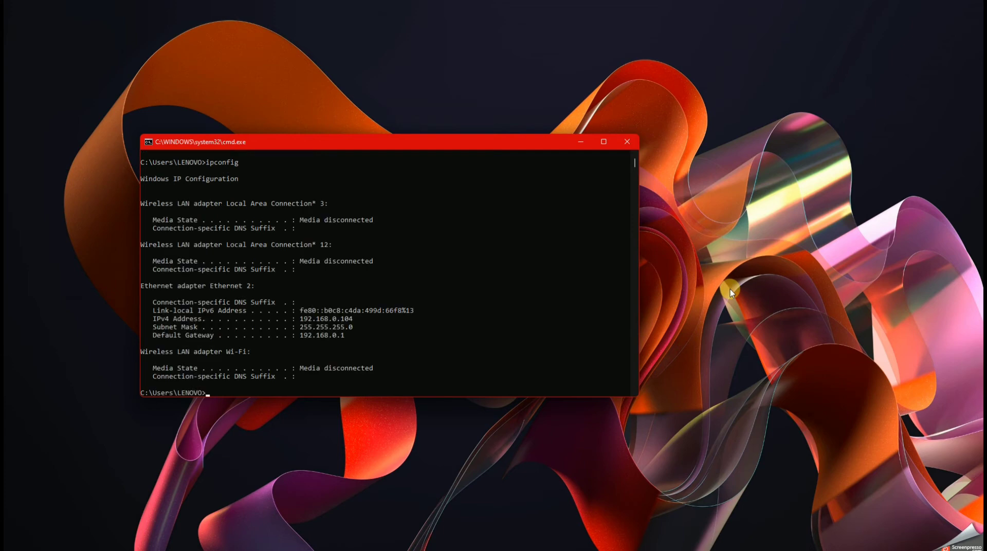
left_click(628, 142)
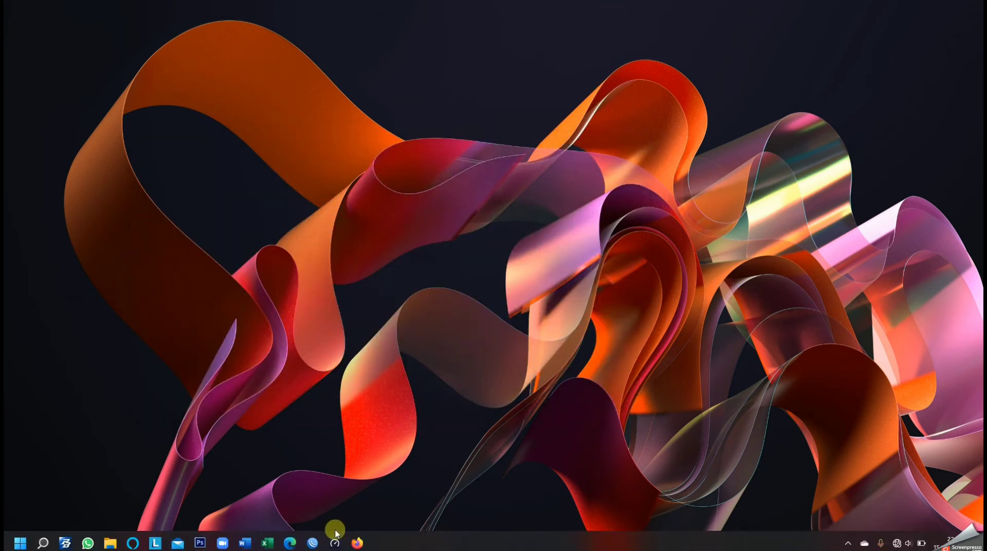
Return to Firefox and load the second router's login page at 192.168.0.1 in a new tab
left_click(358, 541)
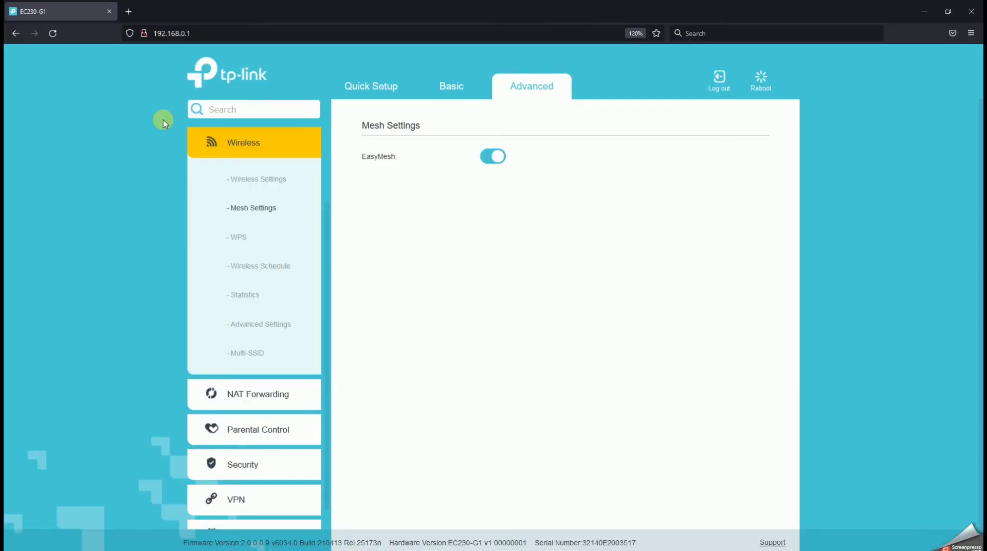
left_click(128, 11)
left_click(181, 32)
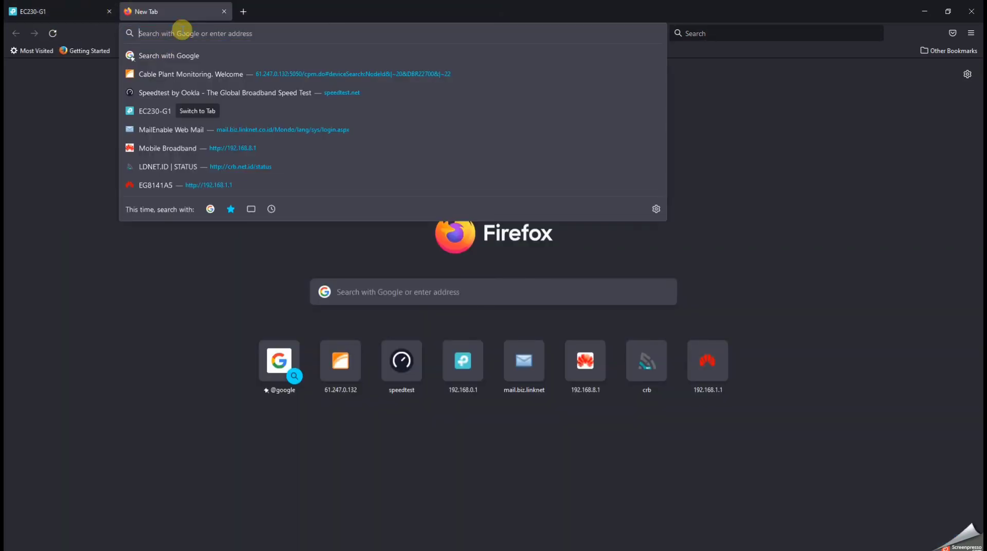
type("192.168.0.1/")
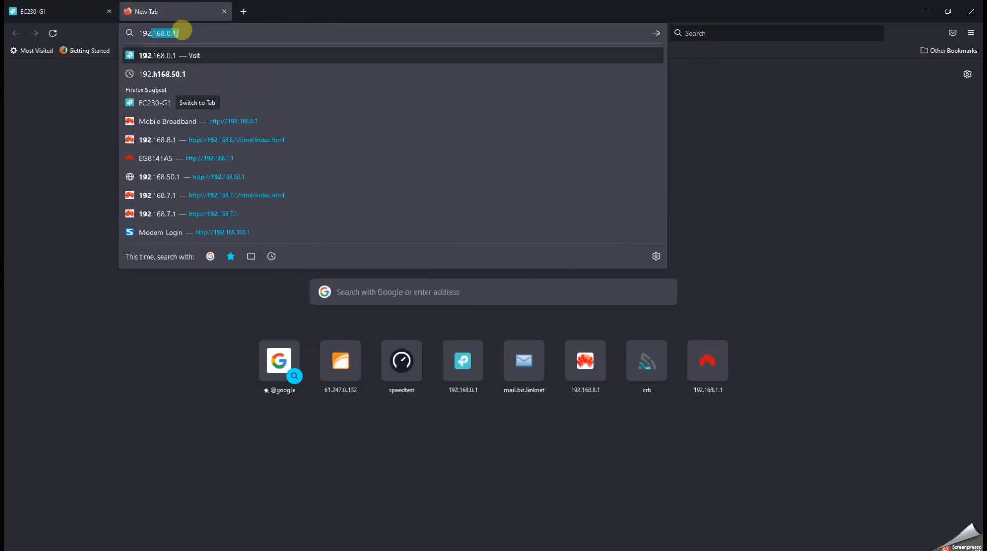
key("Return")
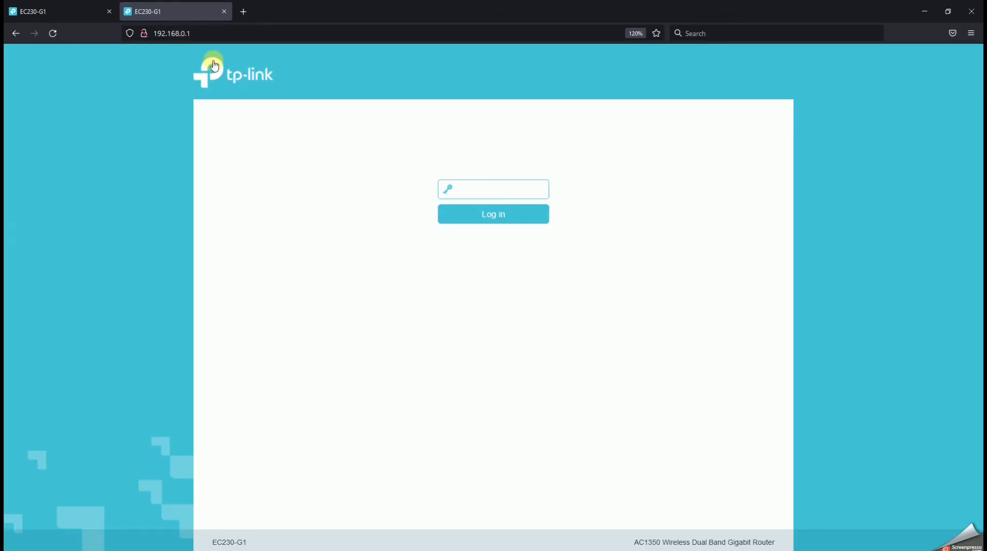
Log in with the router's login password, forcing the other device to log off, and decline saving the password
type("admin")
key("Return")
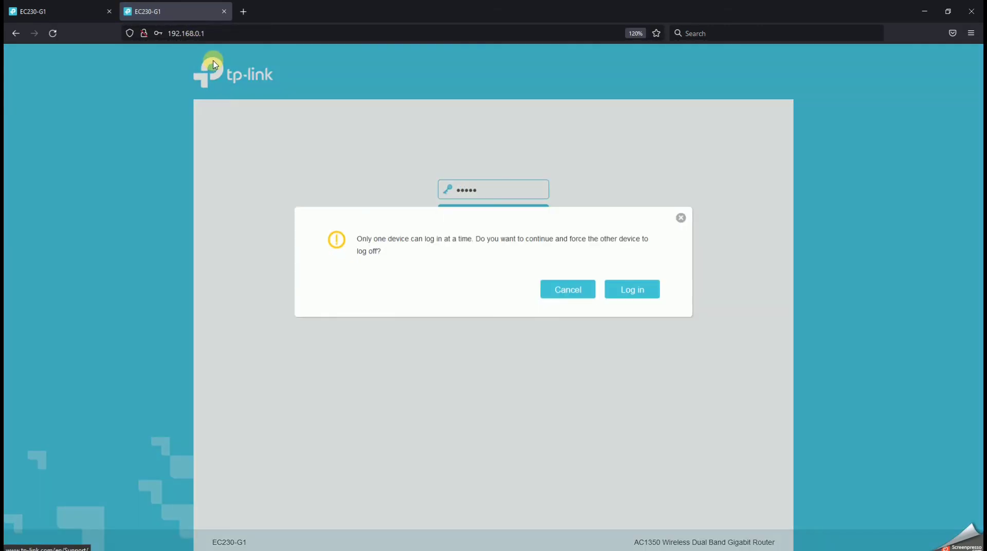
left_click(635, 288)
left_click(294, 173)
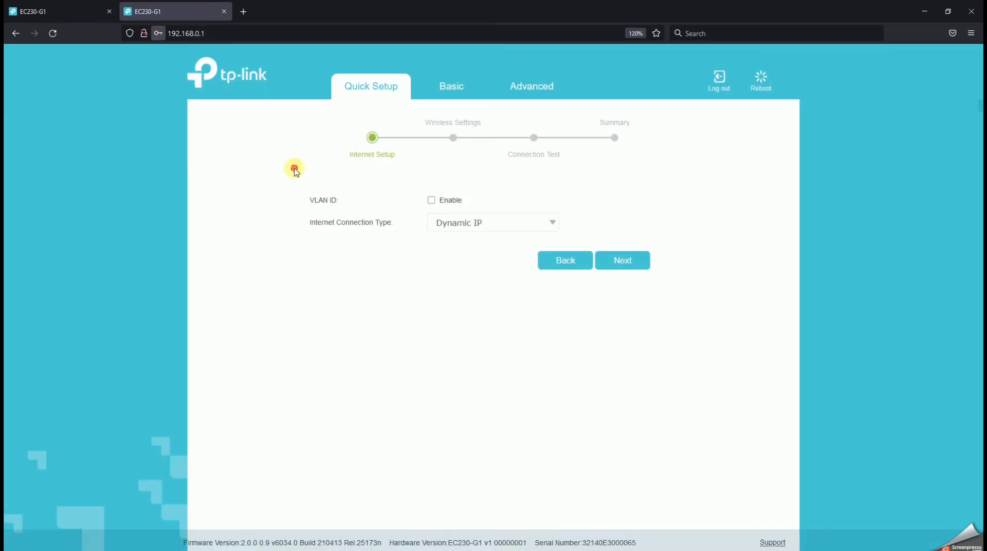
Review the second router's basic wireless settings, highlighting the network names and passwords of the 2.4GHz and 5GHz networks
left_click(456, 102)
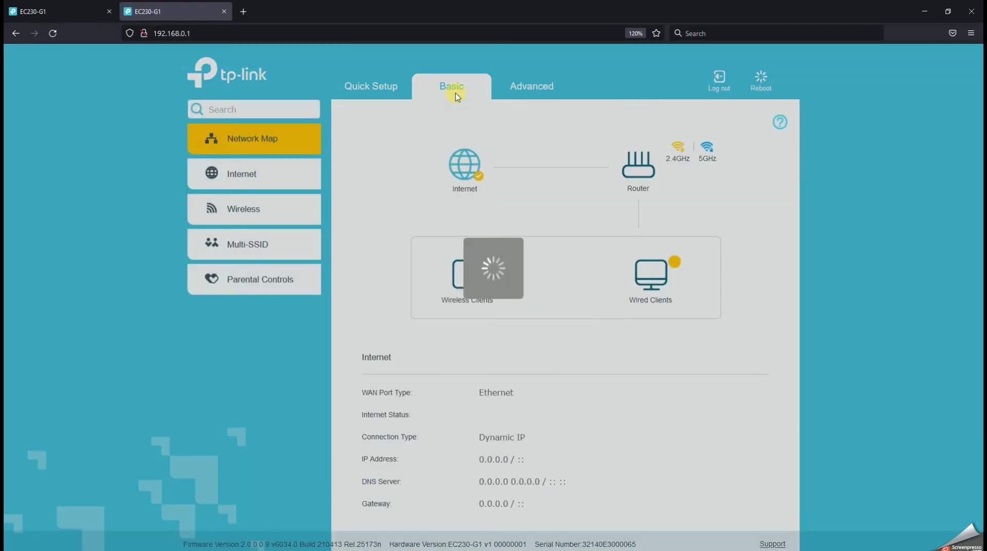
left_click(271, 207)
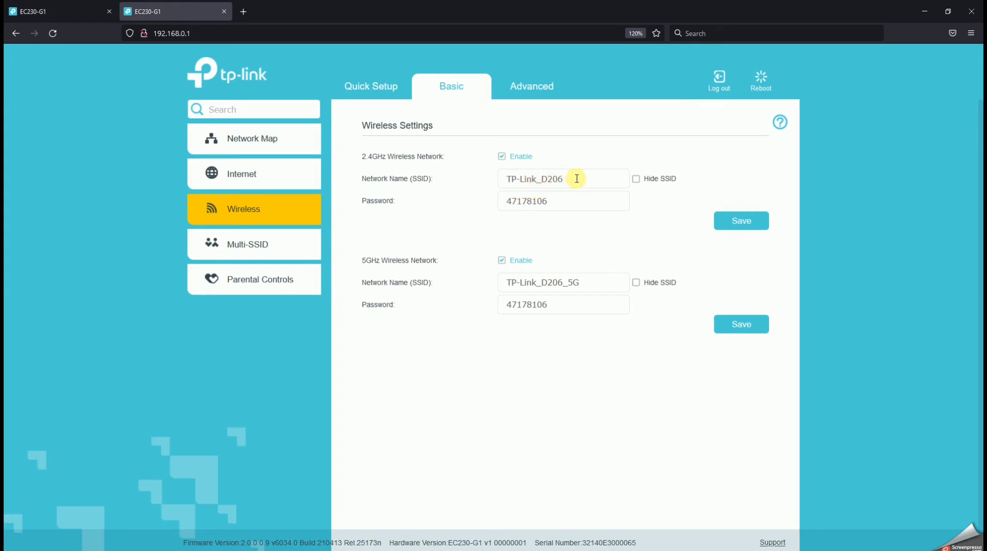
left_click_drag(577, 178, 482, 184)
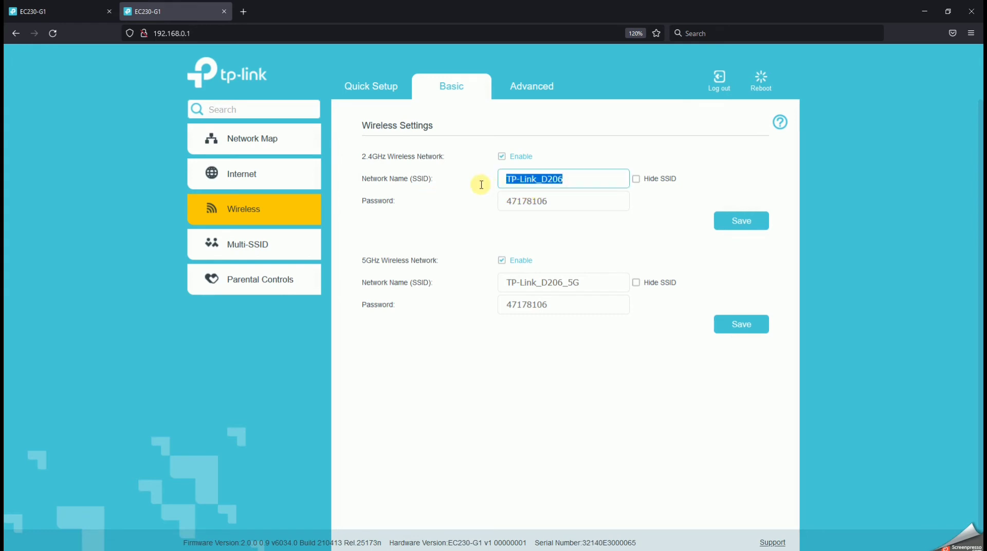
left_click_drag(561, 201, 502, 227)
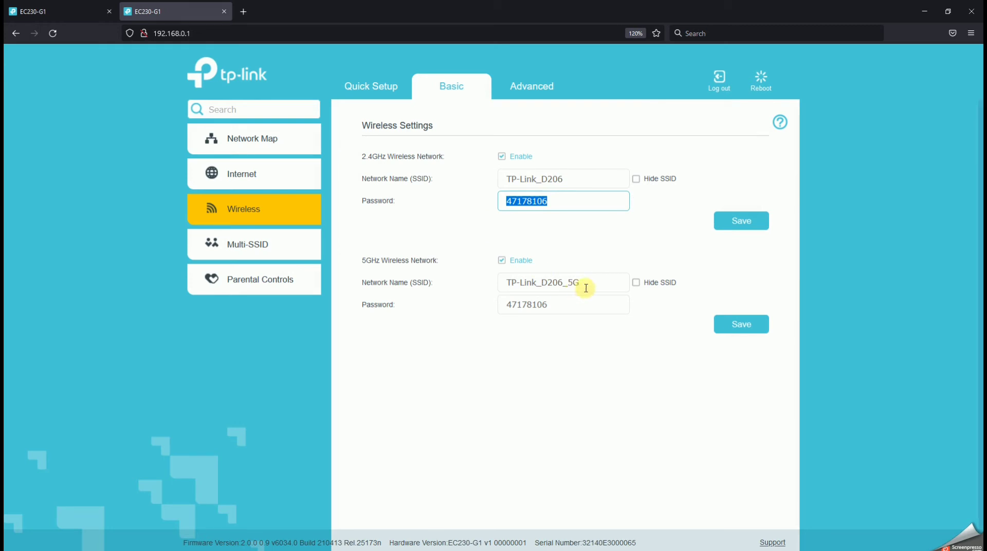
left_click_drag(586, 288, 461, 297)
left_click_drag(573, 302, 480, 306)
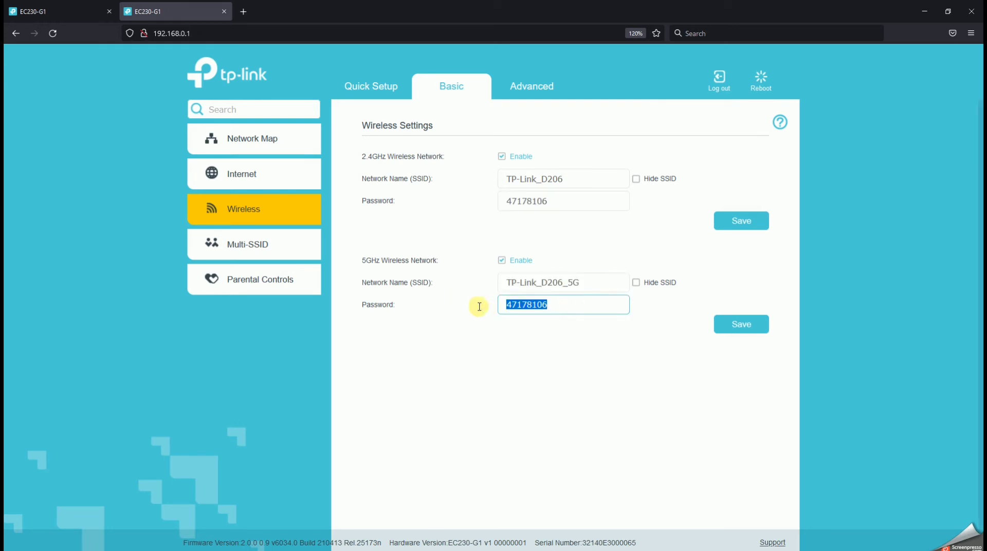
left_click_drag(596, 286, 483, 287)
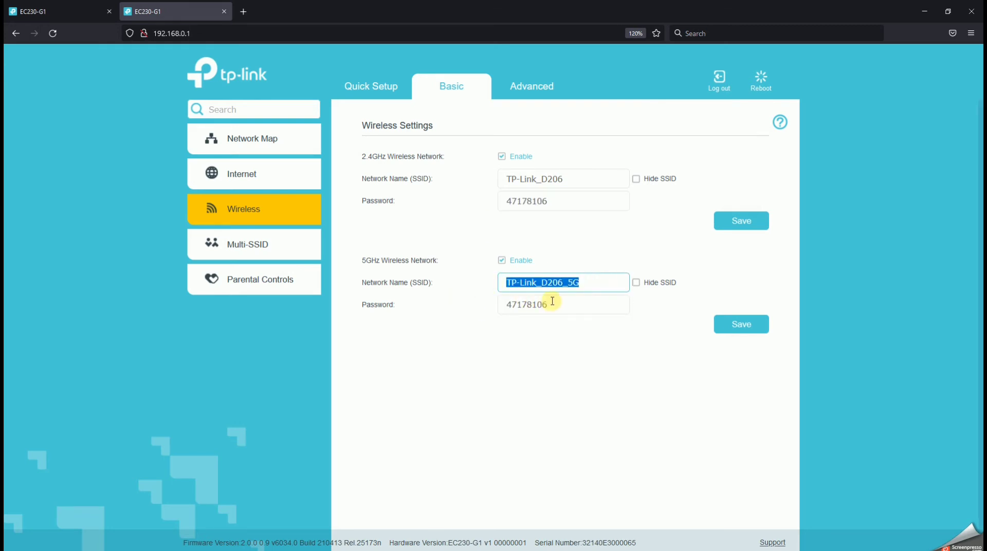
left_click_drag(553, 301, 492, 306)
left_click_drag(591, 283, 470, 283)
left_click_drag(565, 185, 480, 198)
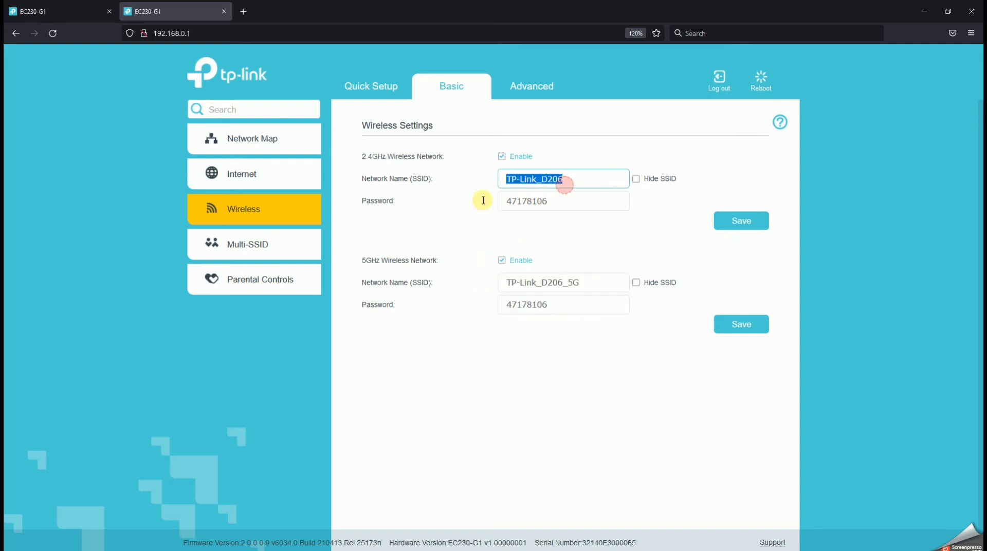
left_click(465, 216)
left_click(580, 219)
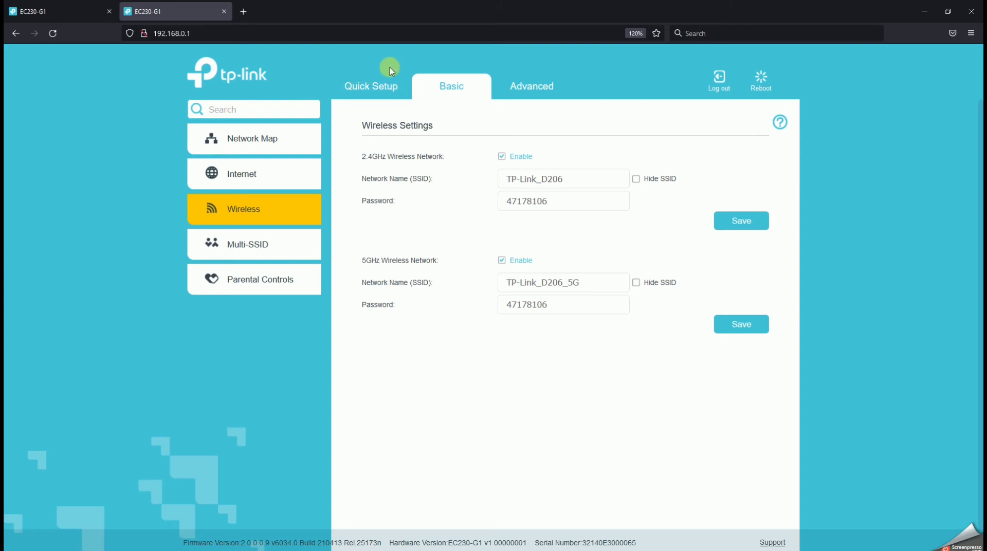
Enable EasyMesh in the second router's advanced wireless mesh settings
left_click(508, 84)
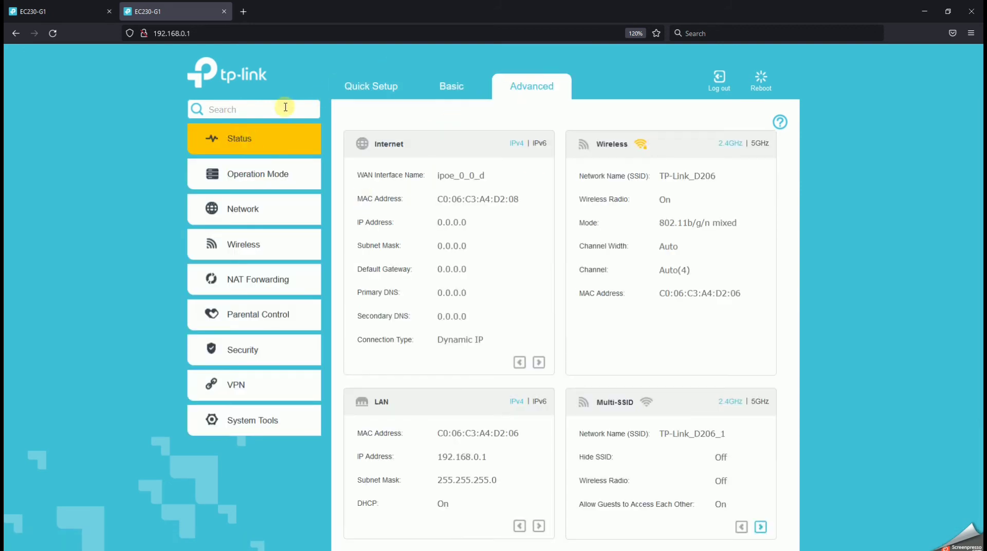
left_click(270, 251)
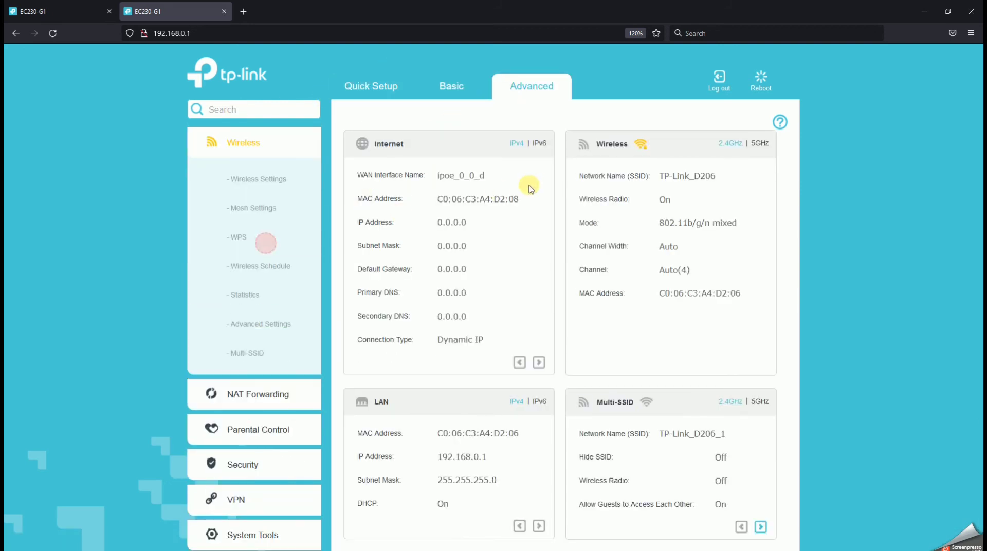
left_click(267, 210)
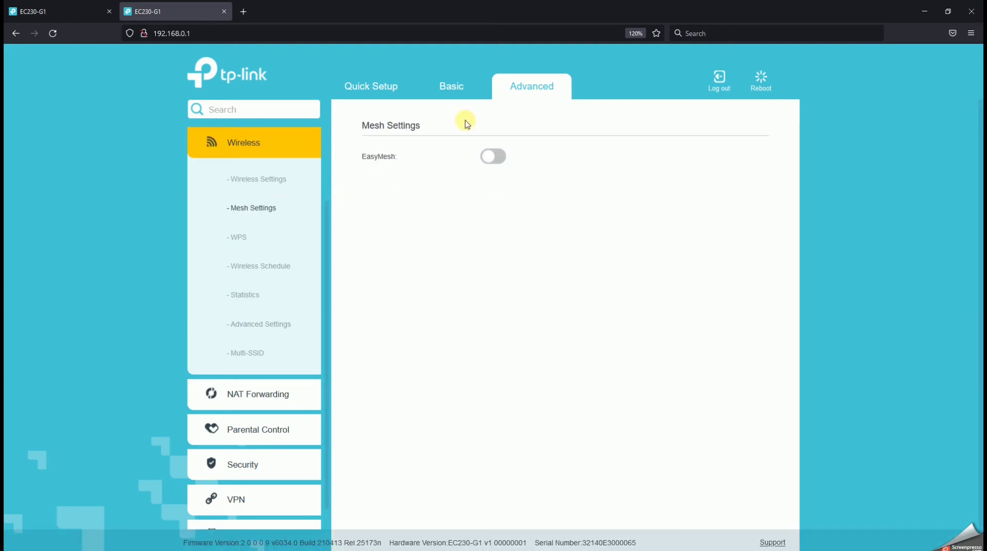
left_click(494, 160)
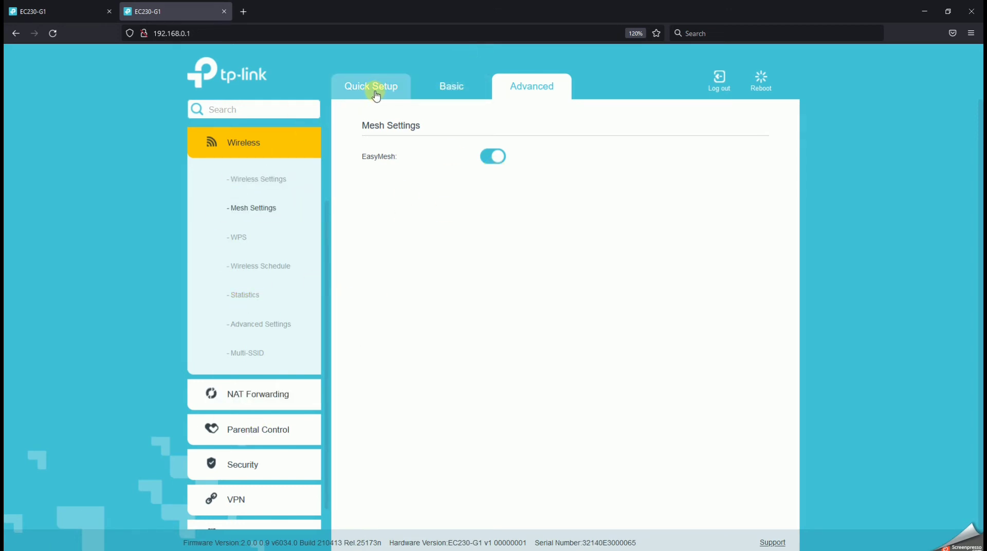
left_click(520, 84)
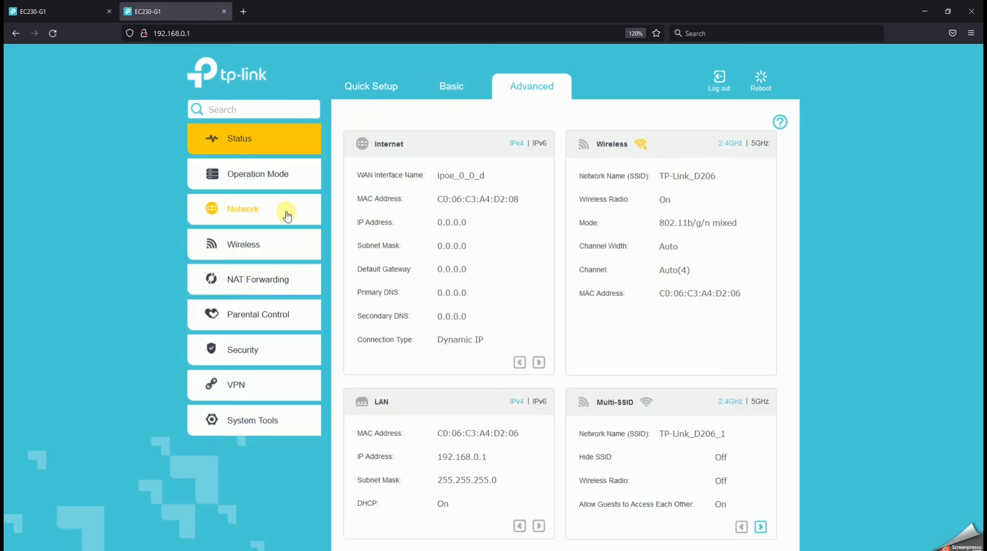
left_click(290, 184)
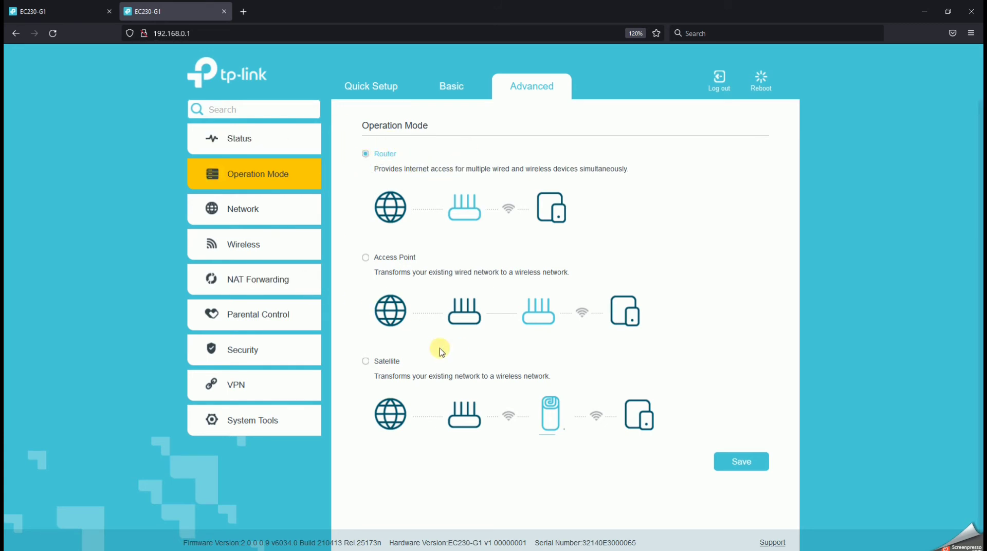
left_click(367, 362)
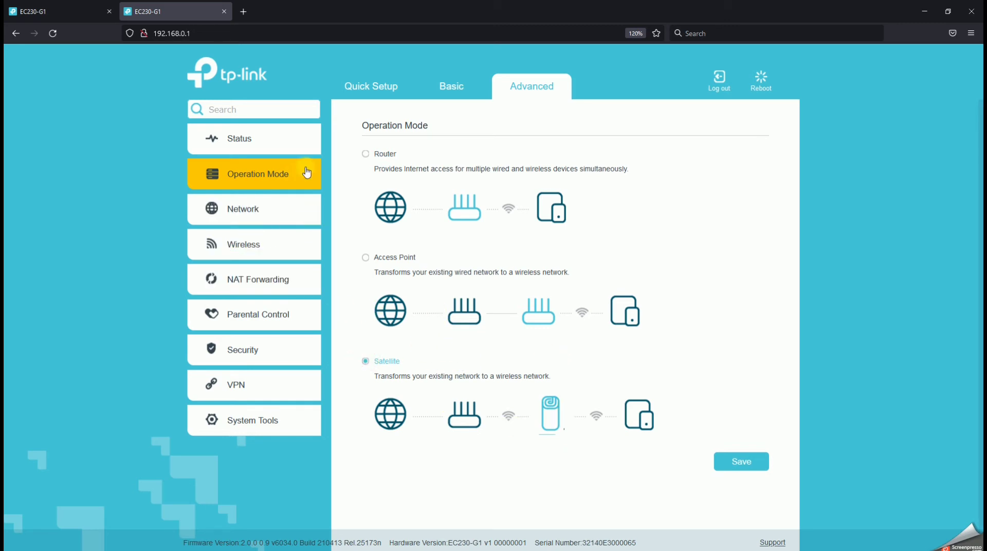
left_click(280, 245)
left_click(259, 205)
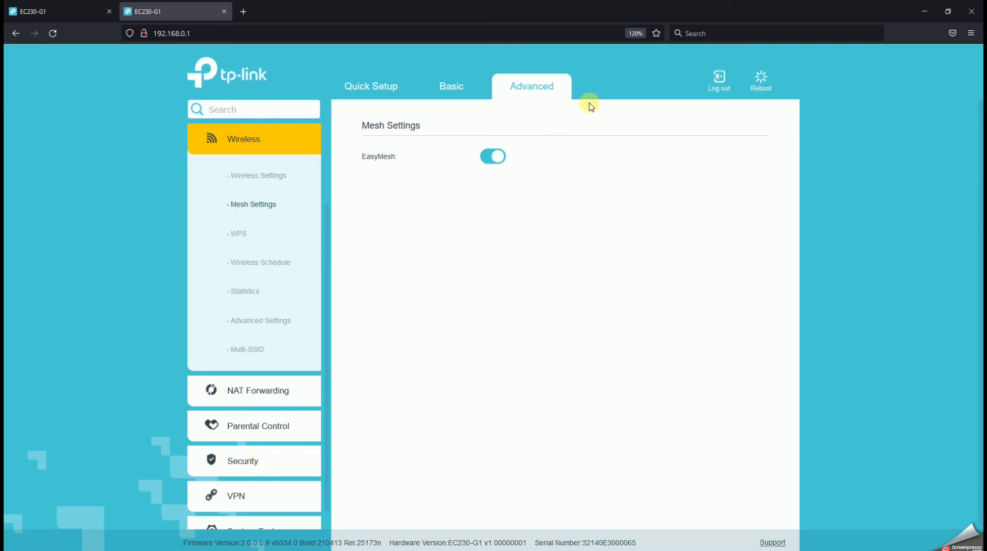
Set the second router's operation mode to Satellite, save it, and agree to the reboot
left_click(532, 93)
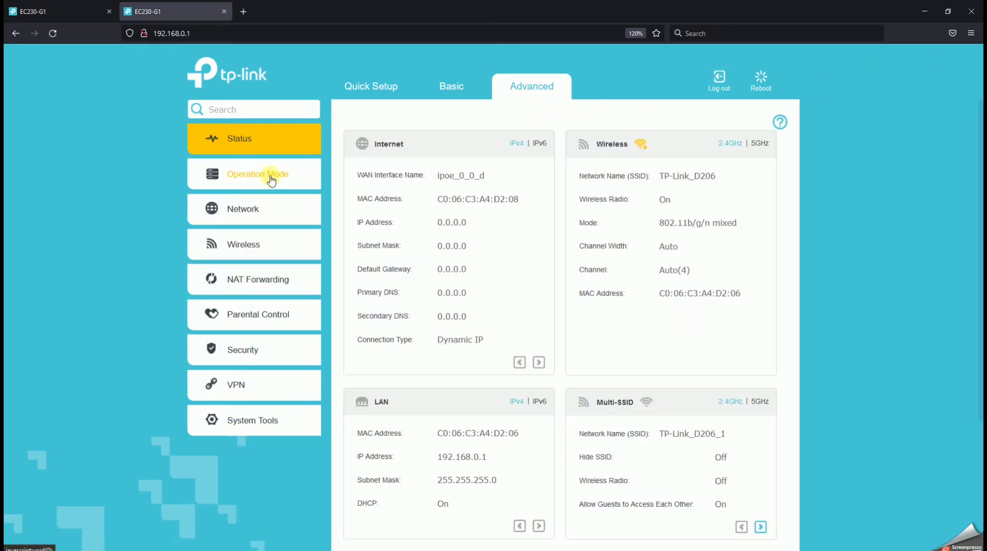
left_click(271, 182)
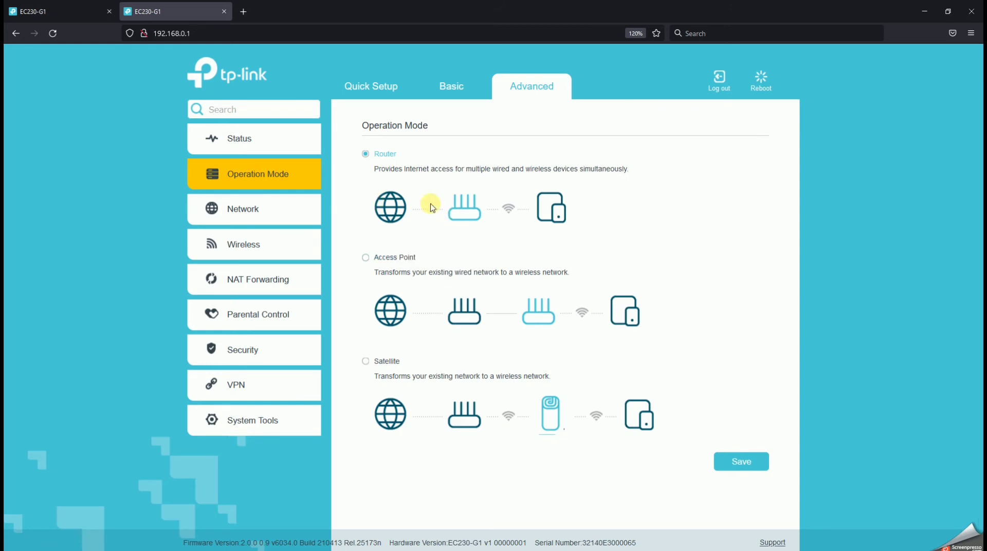
left_click(377, 363)
left_click(741, 462)
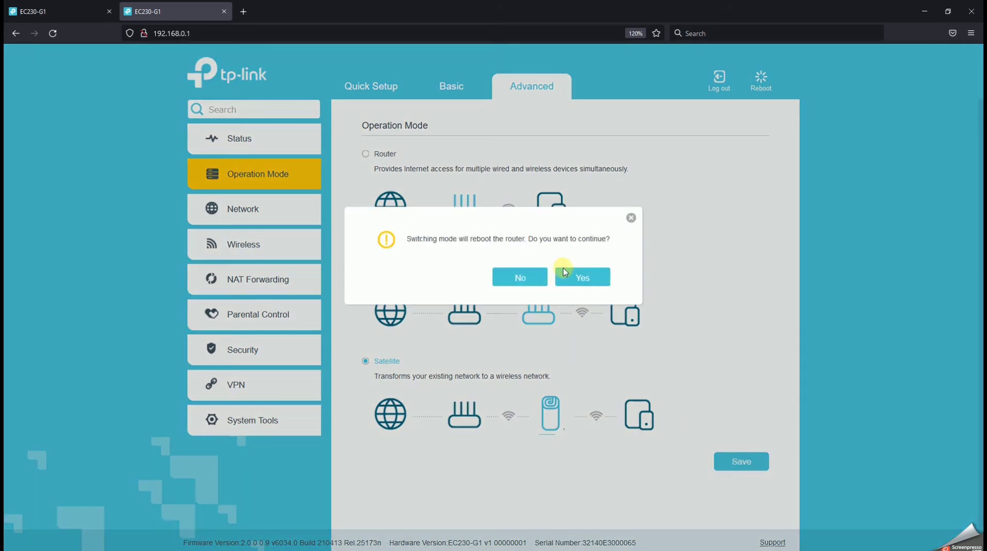
left_click(579, 275)
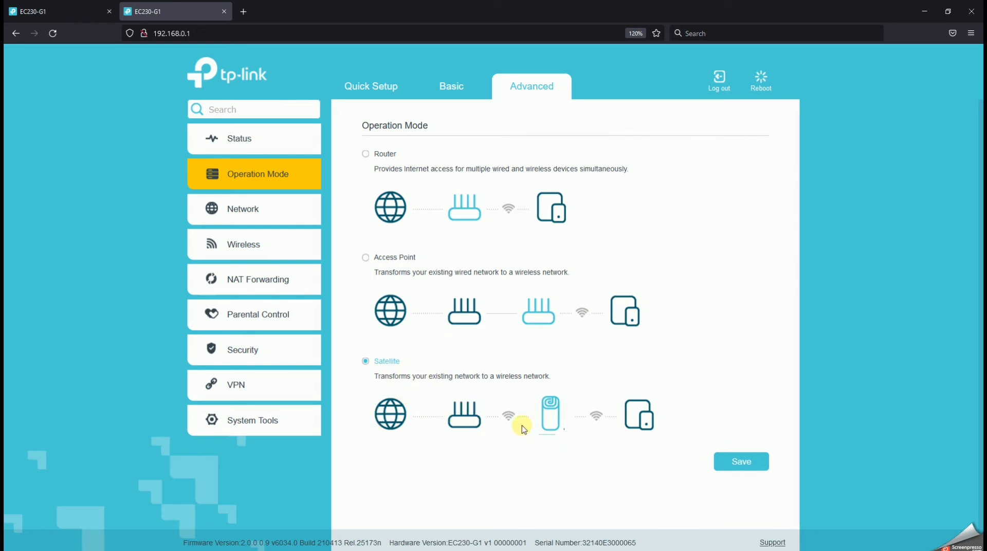
left_click(219, 32)
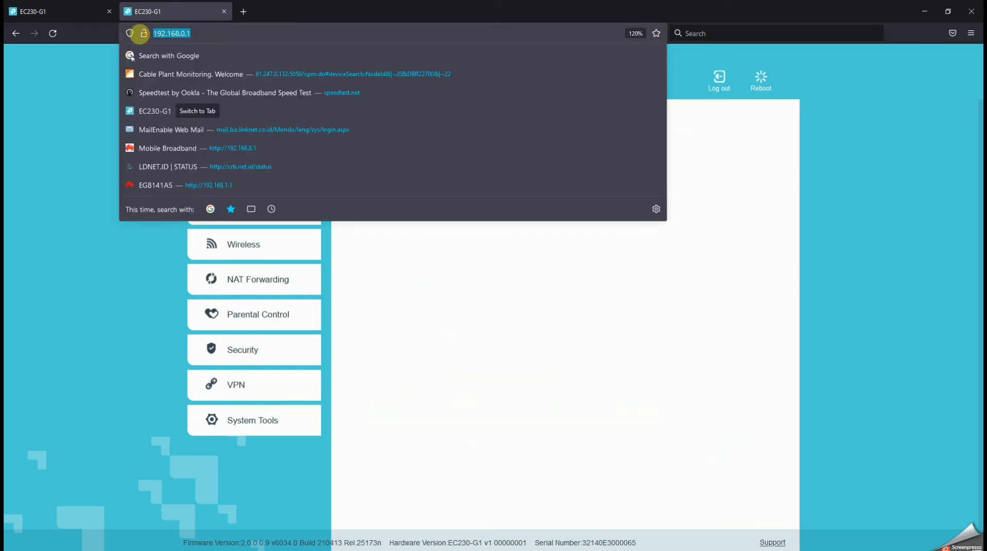
left_click_drag(140, 34, 184, 38)
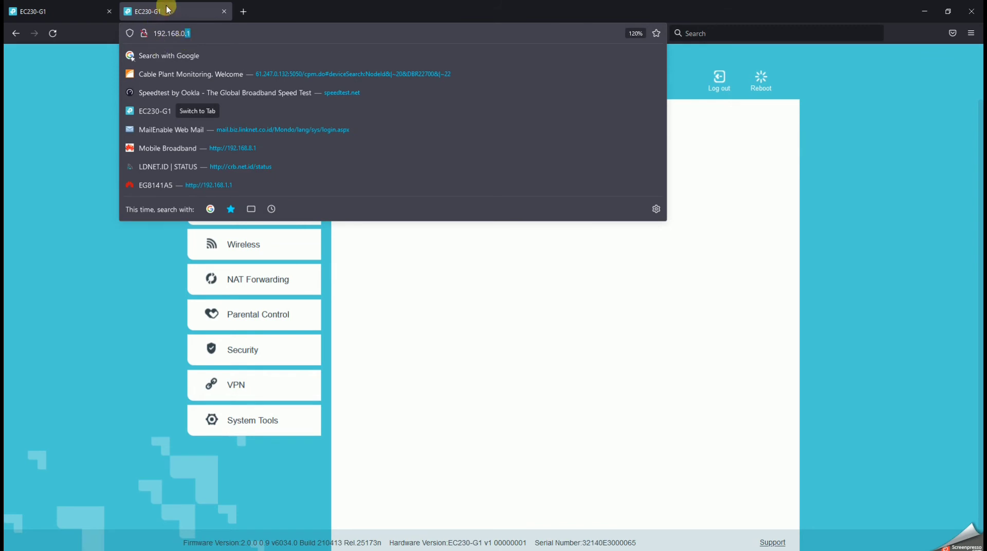
left_click(32, 100)
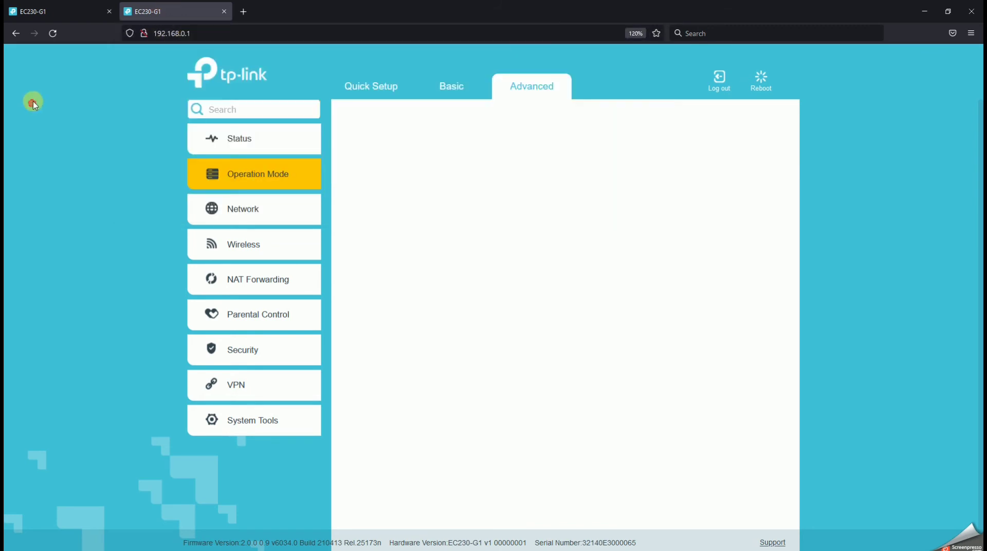
left_click(240, 137)
left_click(243, 174)
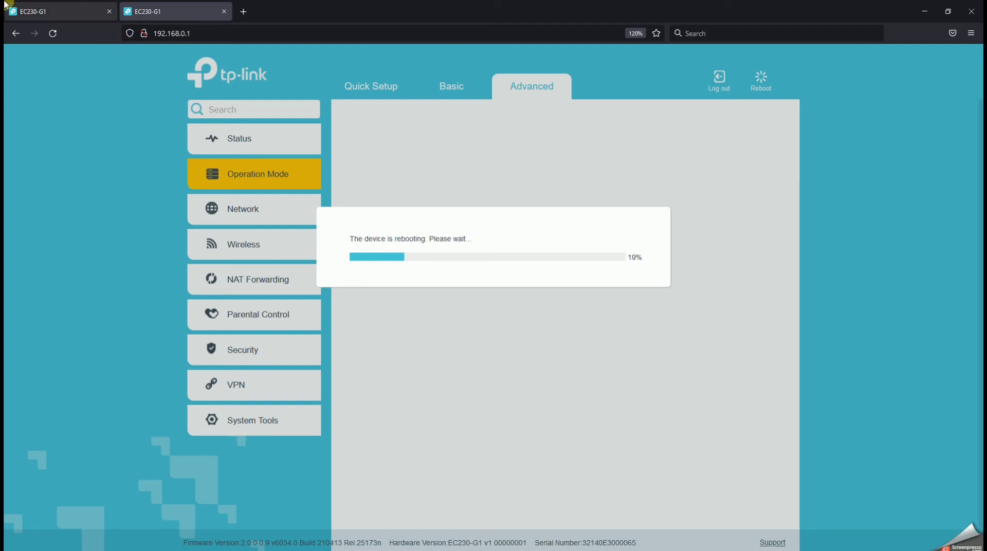
Compare the main router's EasyMesh setting with the second router's reboot progress, switching between their two browser tabs
left_click(45, 10)
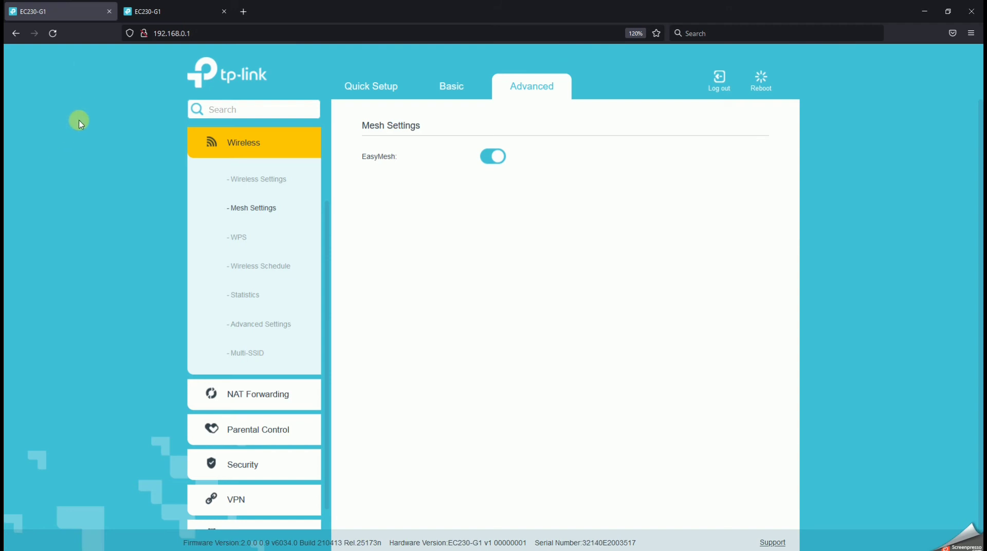
right_click(80, 96)
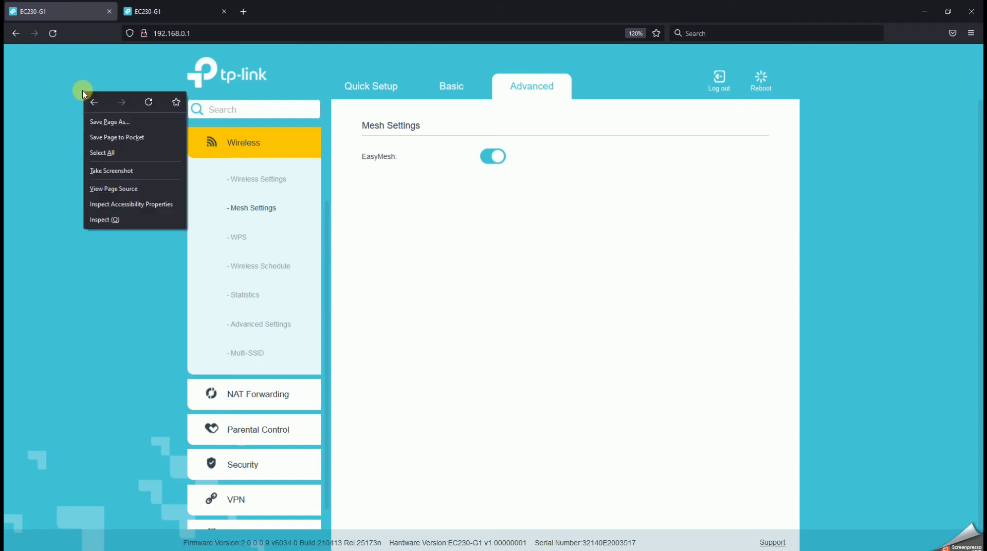
left_click(42, 115)
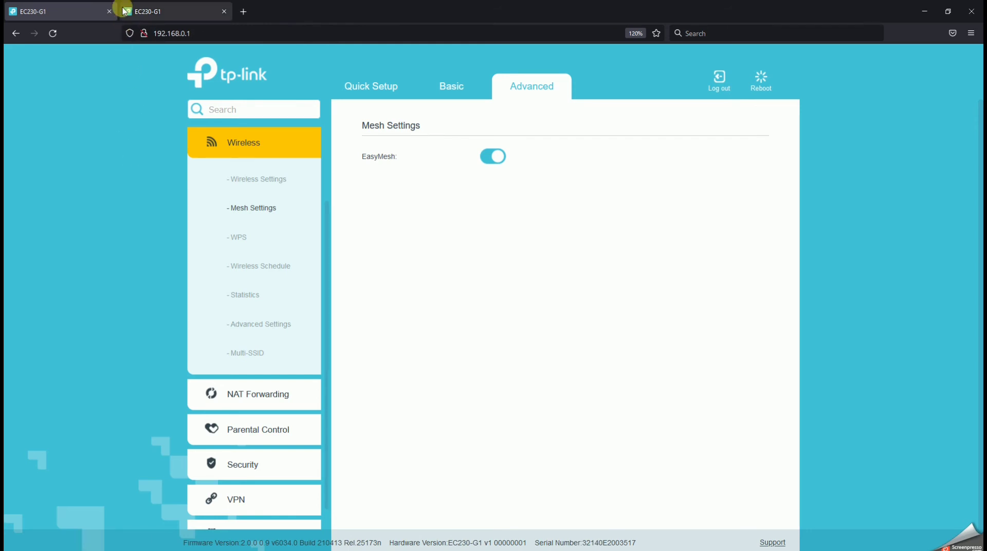
left_click(149, 10)
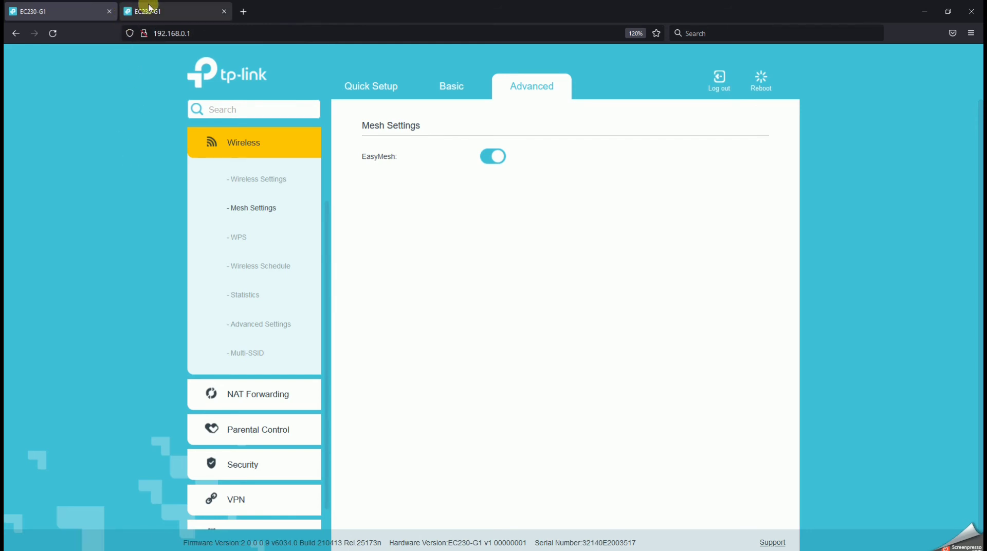
left_click(249, 215)
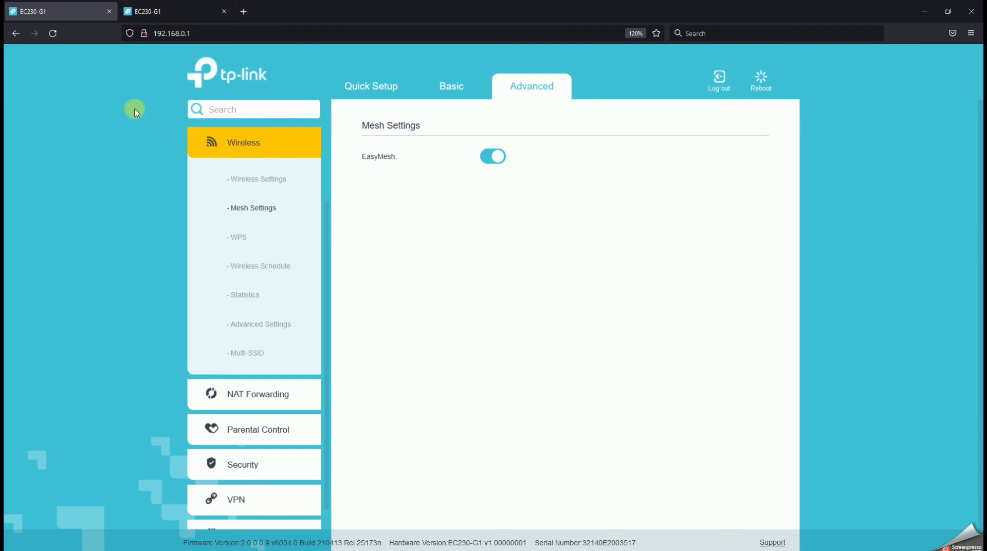
left_click(167, 4)
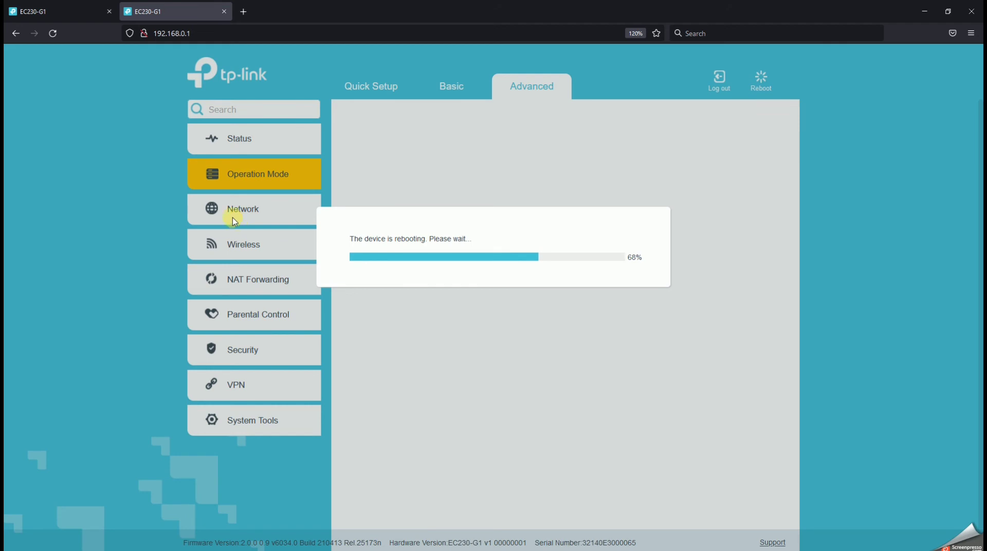
left_click(68, 10)
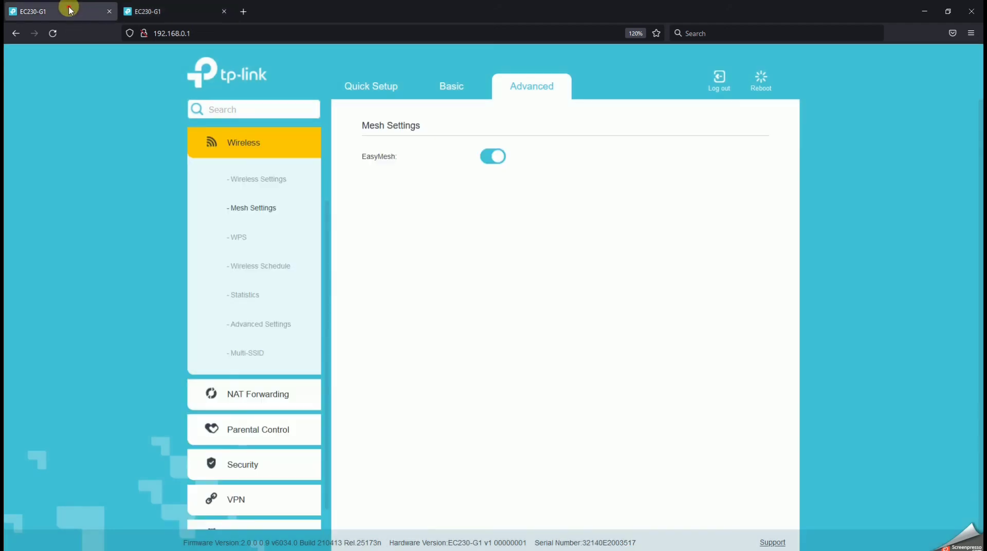
left_click(252, 212)
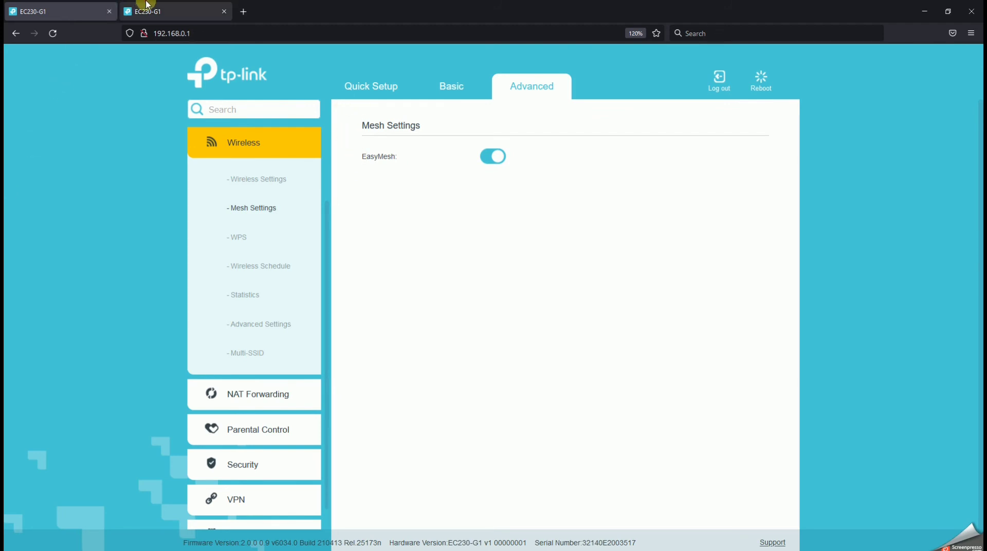
left_click(169, 10)
left_click(33, 11)
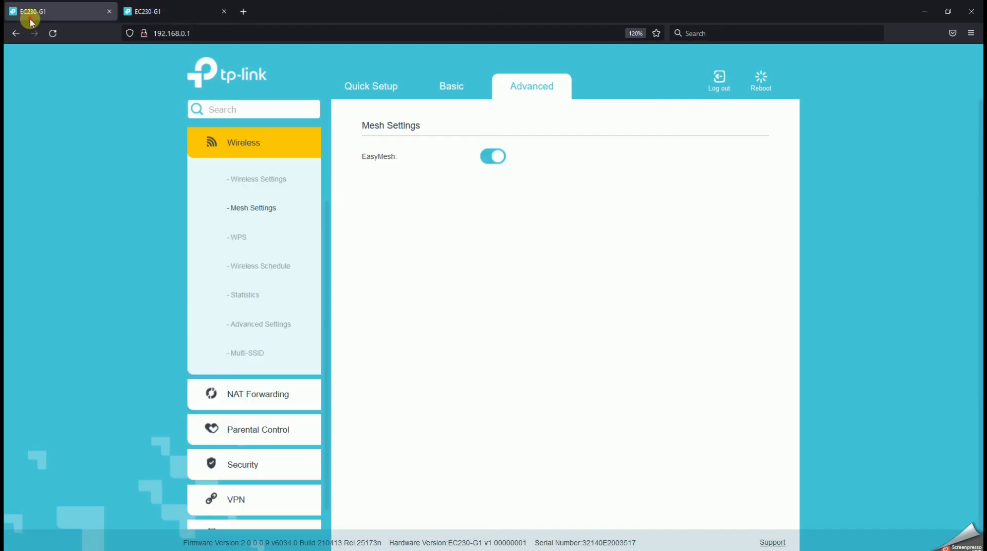
left_click(153, 11)
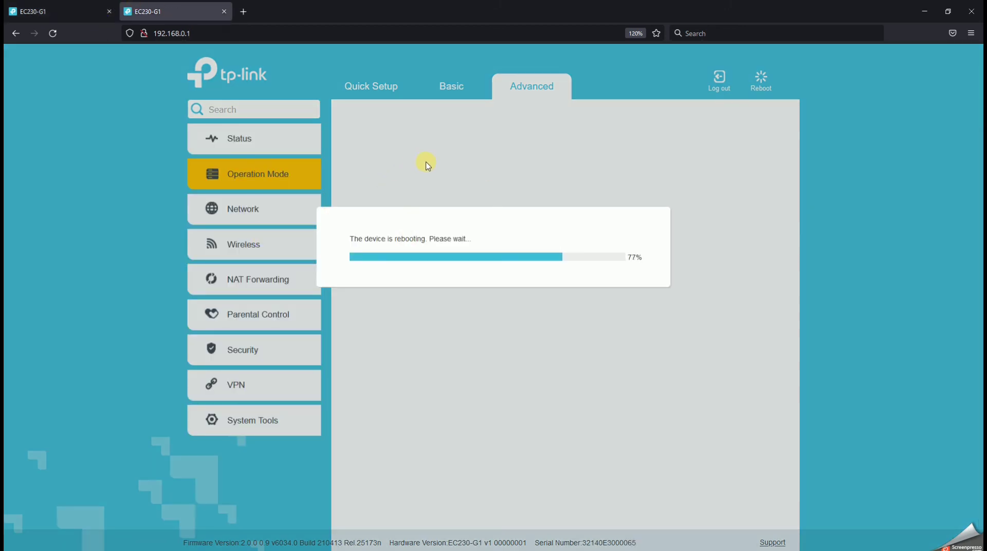
left_click(66, 11)
left_click(168, 6)
Try to load the router page at 192.168.0.1 in a new browser tab, and close that tab
left_click(925, 11)
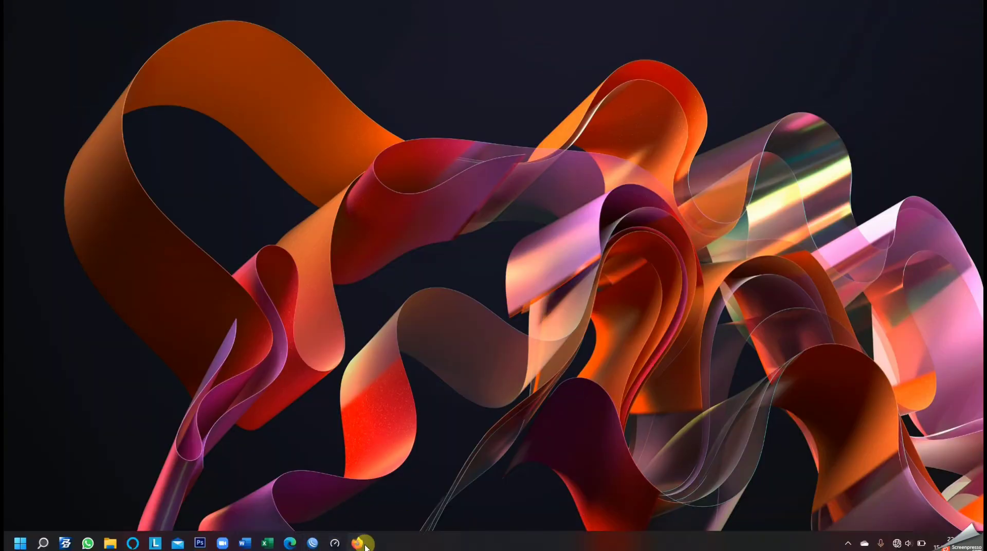
left_click(364, 544)
left_click(240, 11)
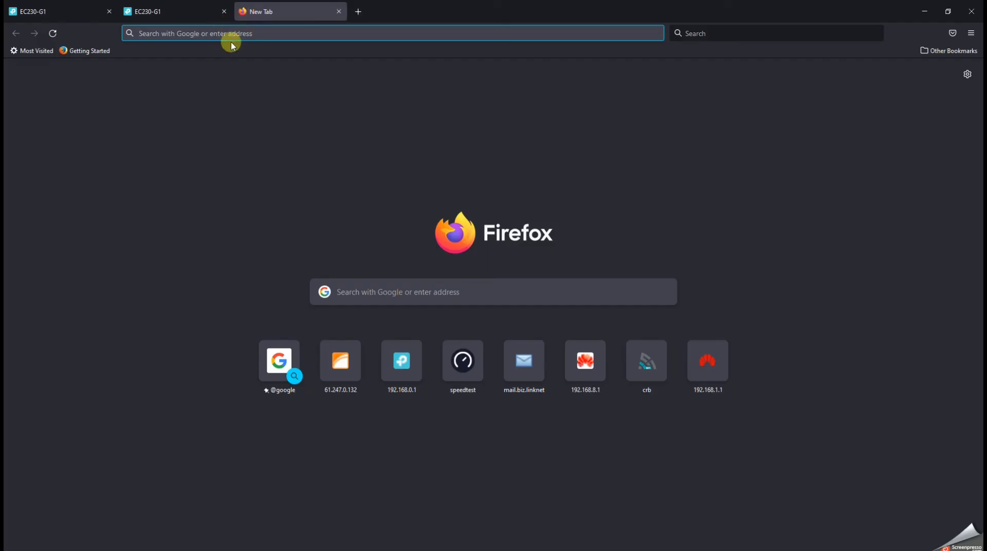
left_click(231, 34)
type("192")
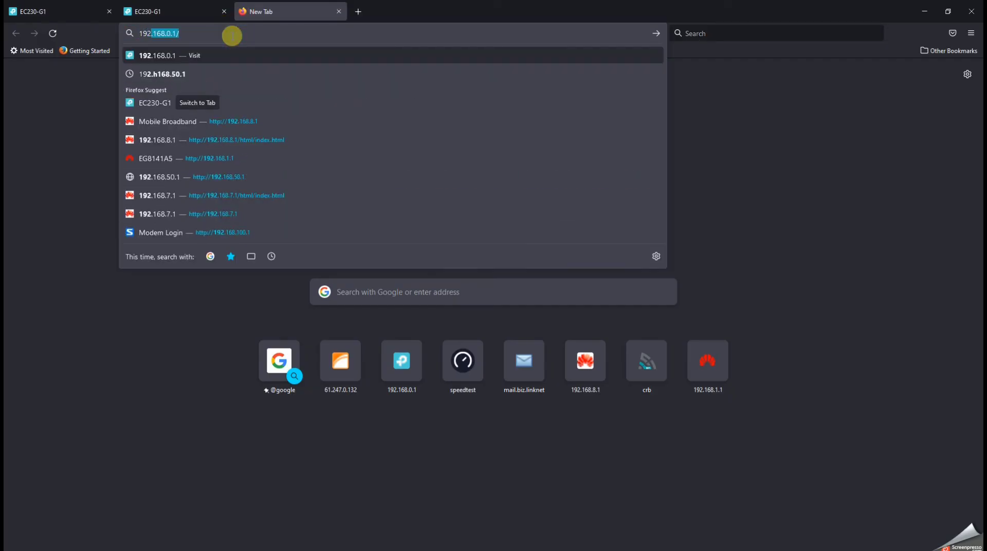
type(".18")
type("68.0.")
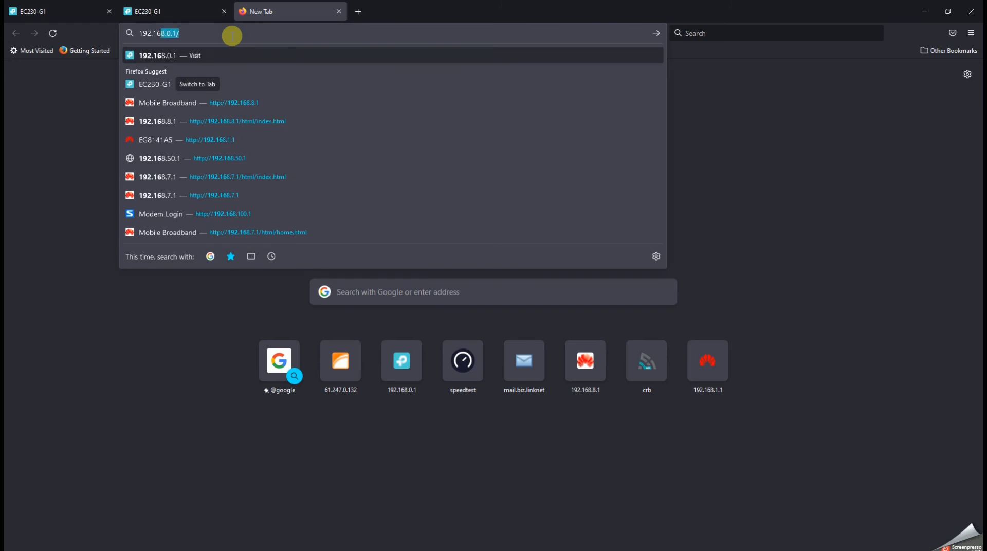
key("Return")
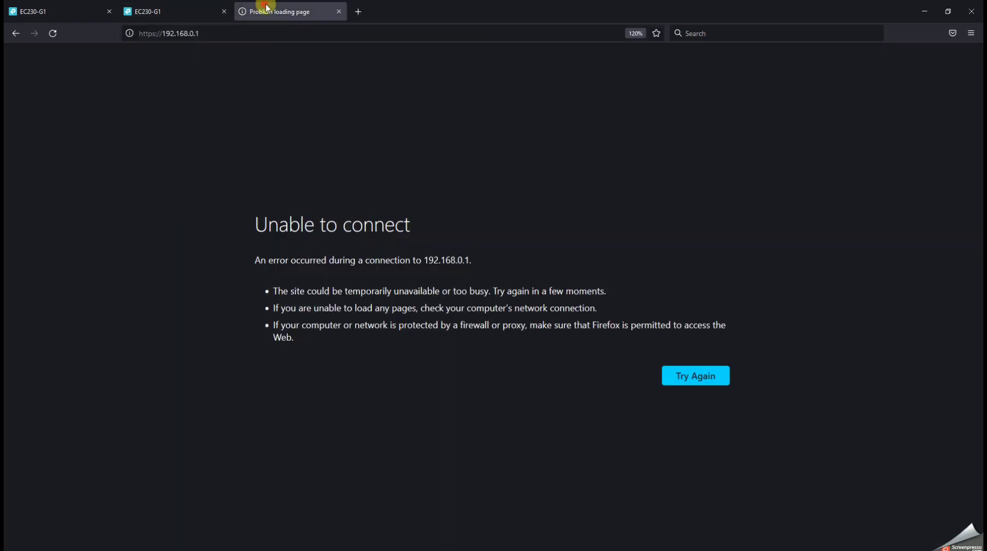
left_click(337, 12)
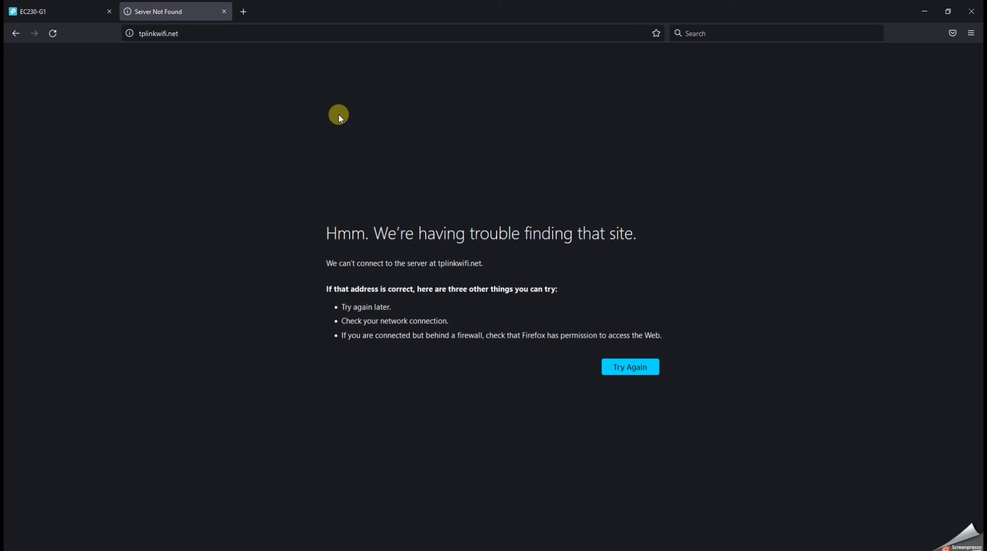
Try to load 192.168.0.1 in the second router's browser tab in place of tplinkwifi.net
left_click(249, 40)
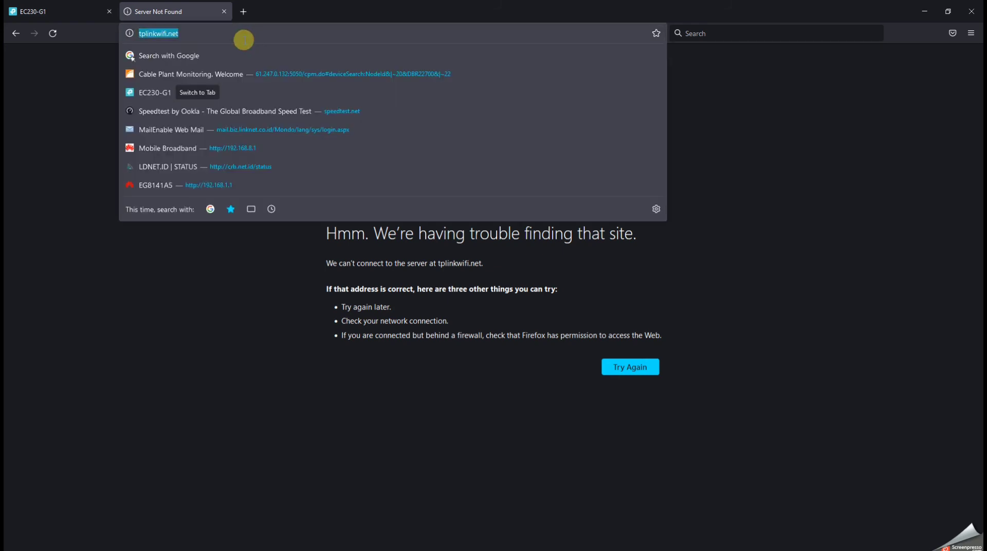
type("192.168.")
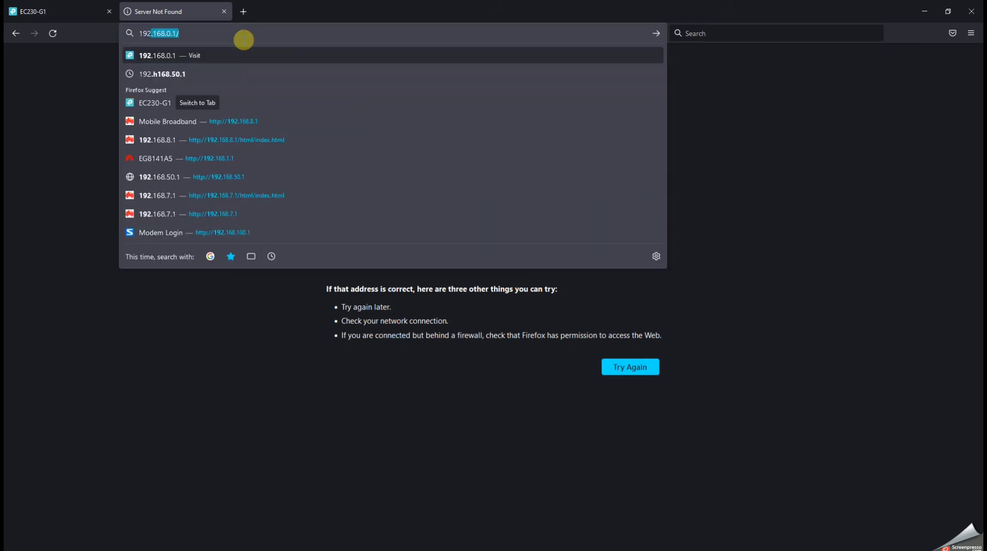
type("0.1")
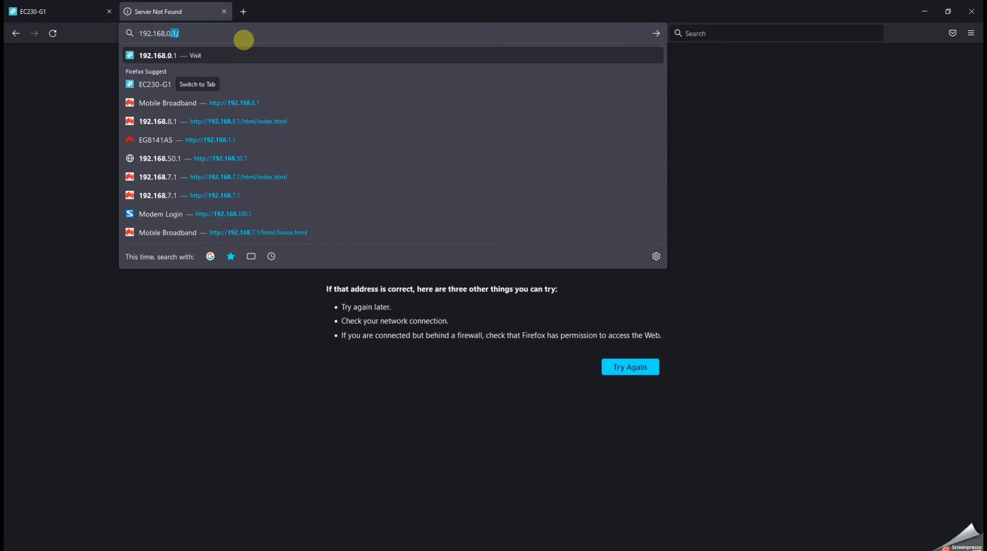
key("Return")
left_click(240, 32)
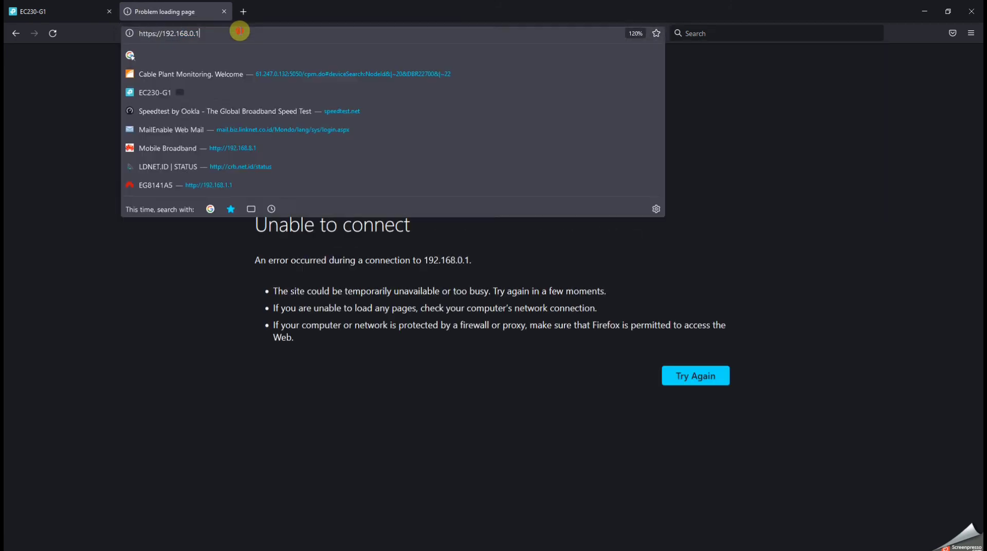
key("Escape")
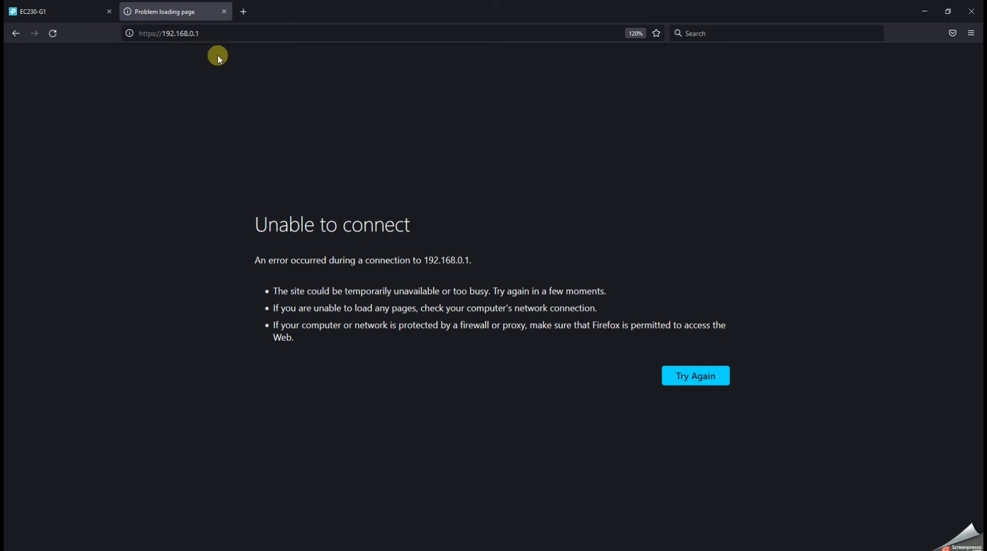
left_click(217, 35)
key("Escape")
left_click(272, 35)
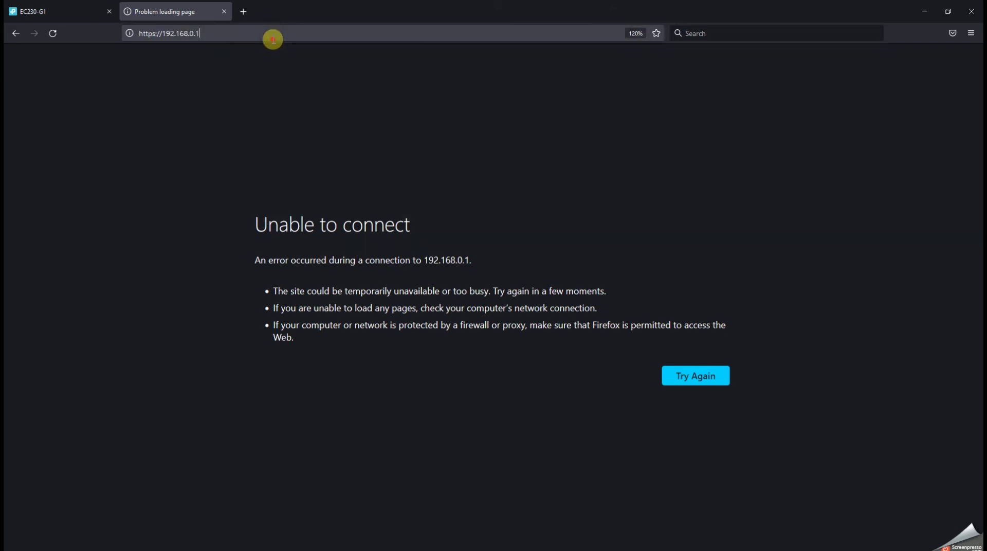
left_click(579, 425)
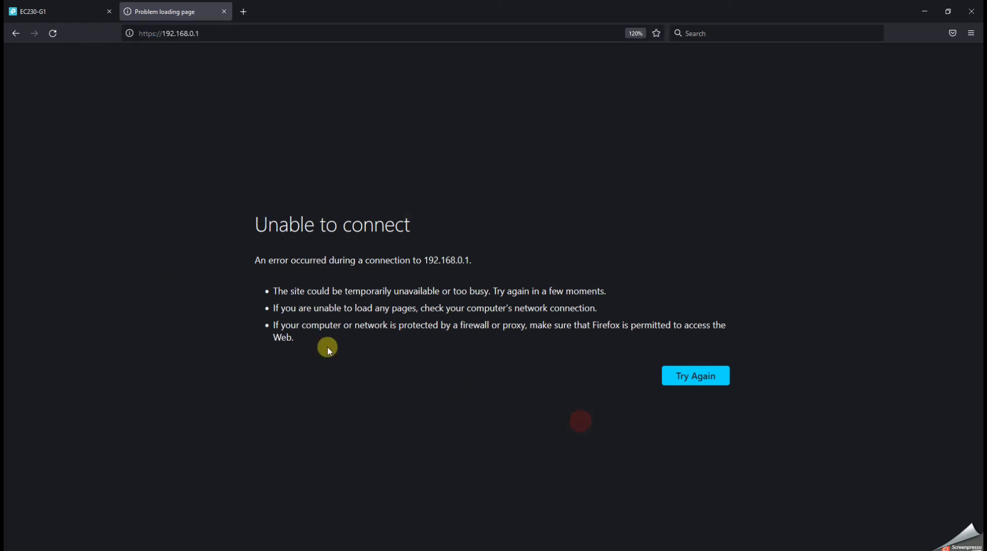
left_click(92, 9)
left_click(193, 10)
left_click(46, 11)
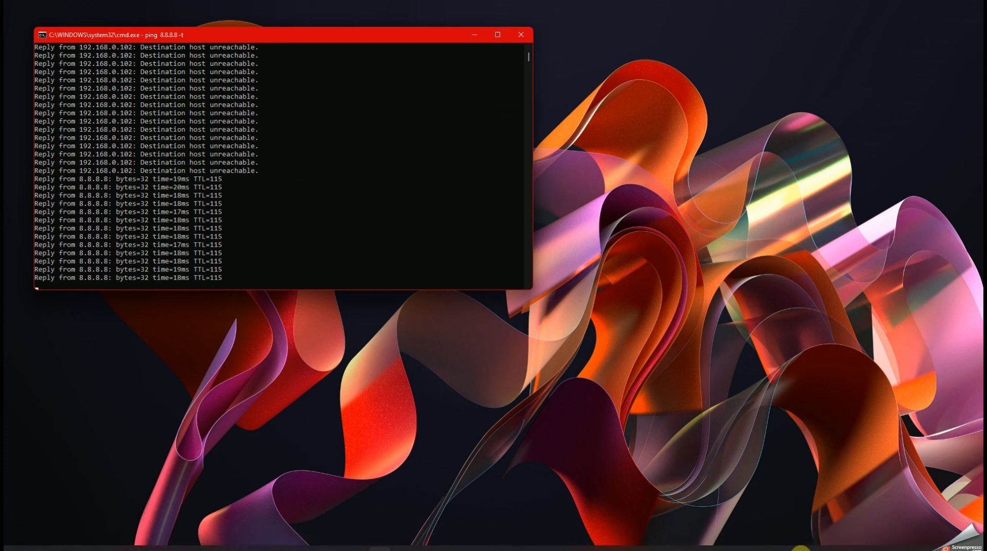
Turn on the computer's Wi-Fi and look through the available networks, checking for Test 1
mouse_move(862, 550)
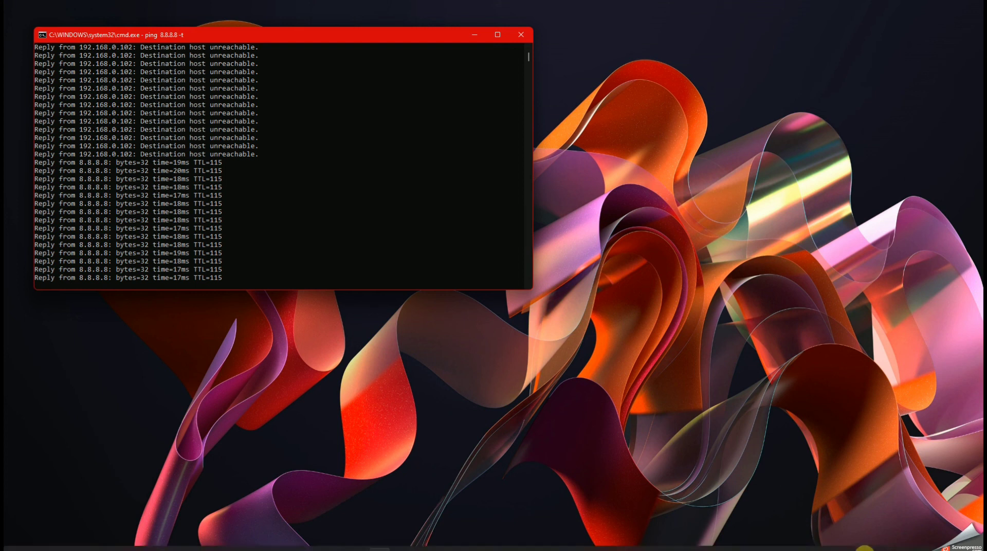
left_click(897, 544)
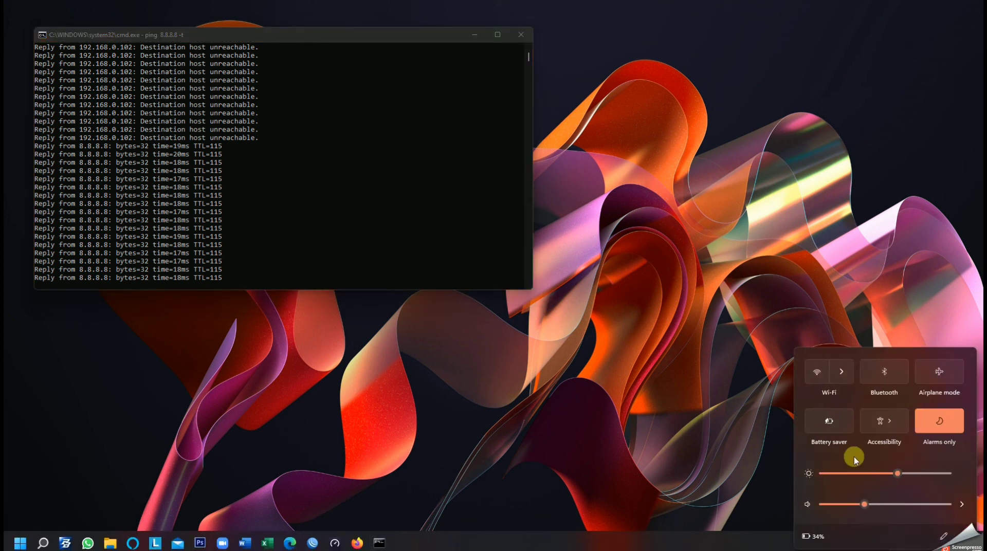
left_click(847, 375)
left_click(954, 355)
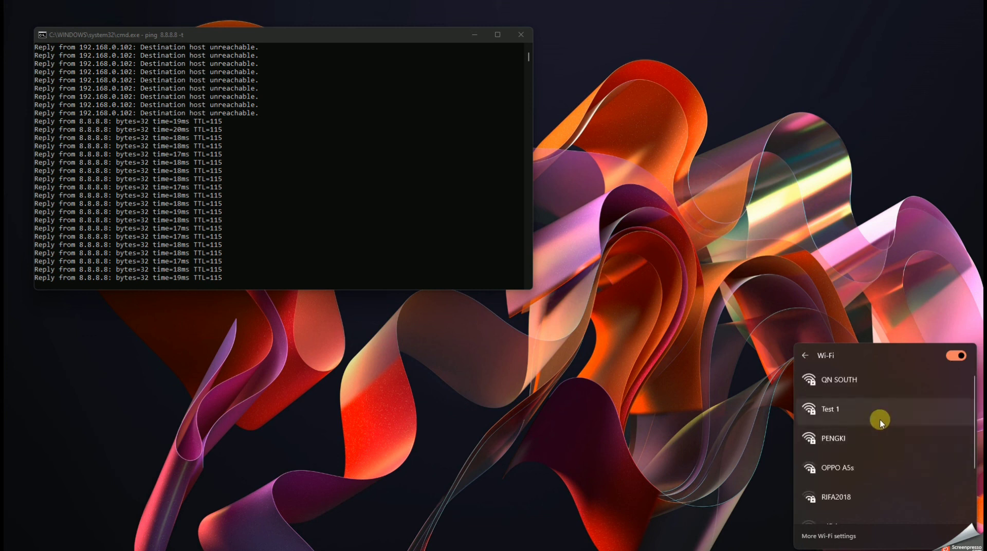
scroll(890, 480, "down", 3)
scroll(893, 479, "up", 3)
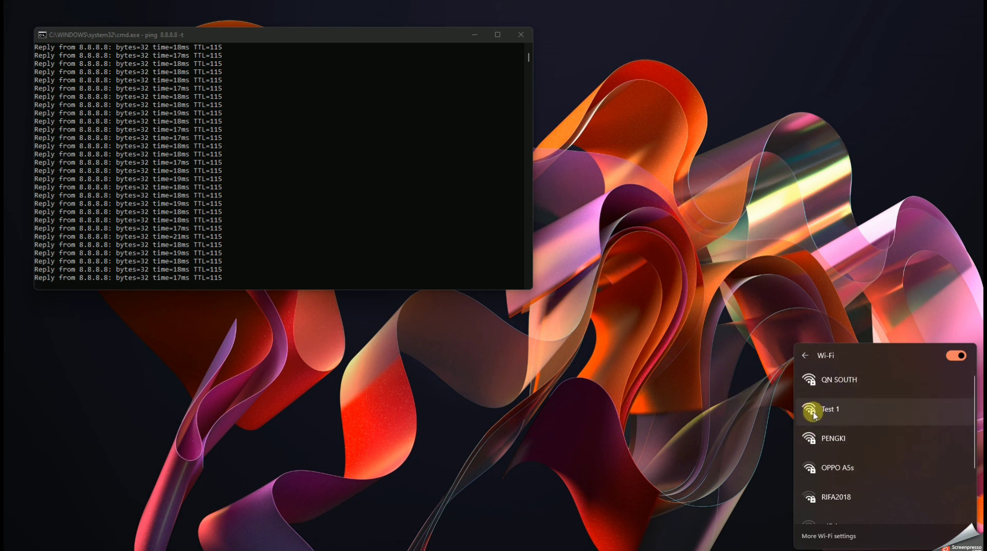
scroll(893, 432, "down", 3)
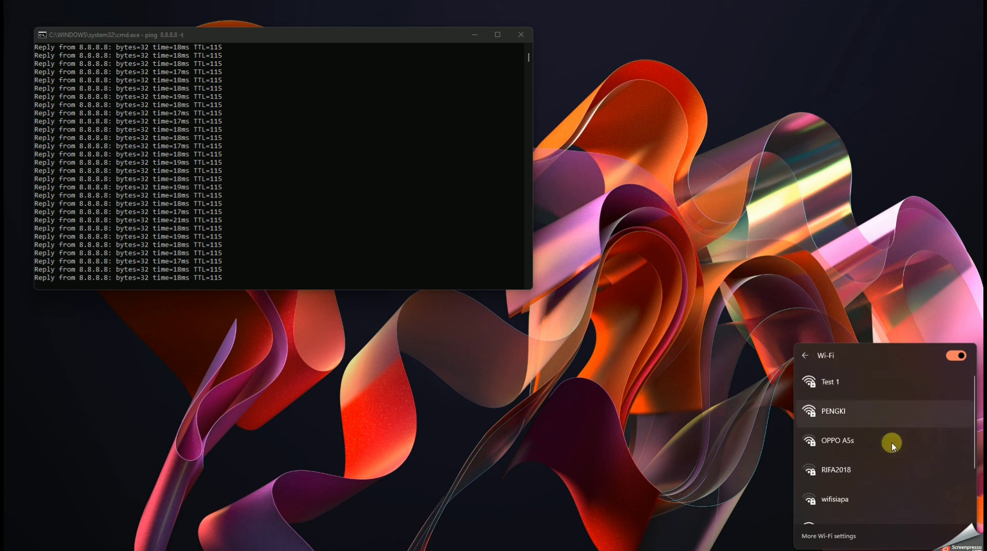
scroll(891, 461, "up", 3)
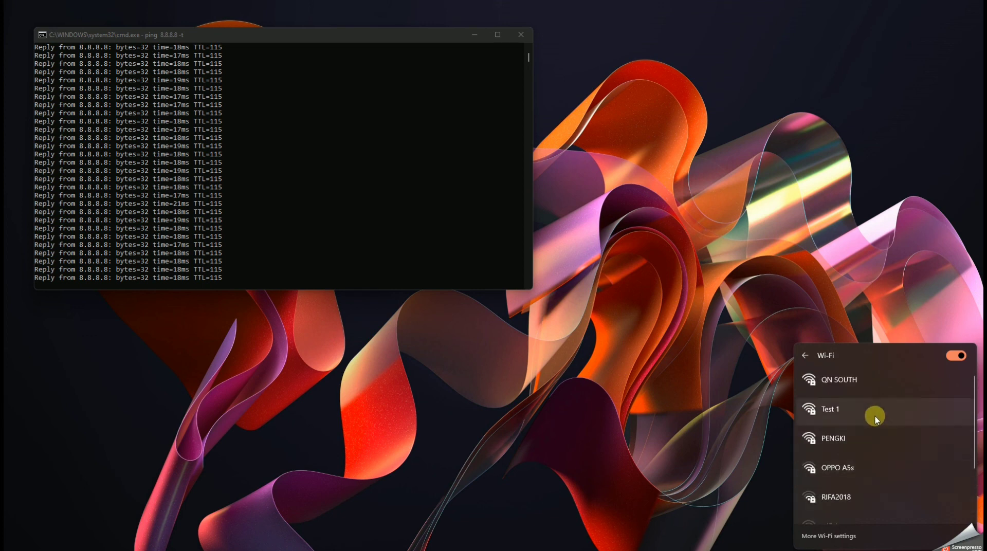